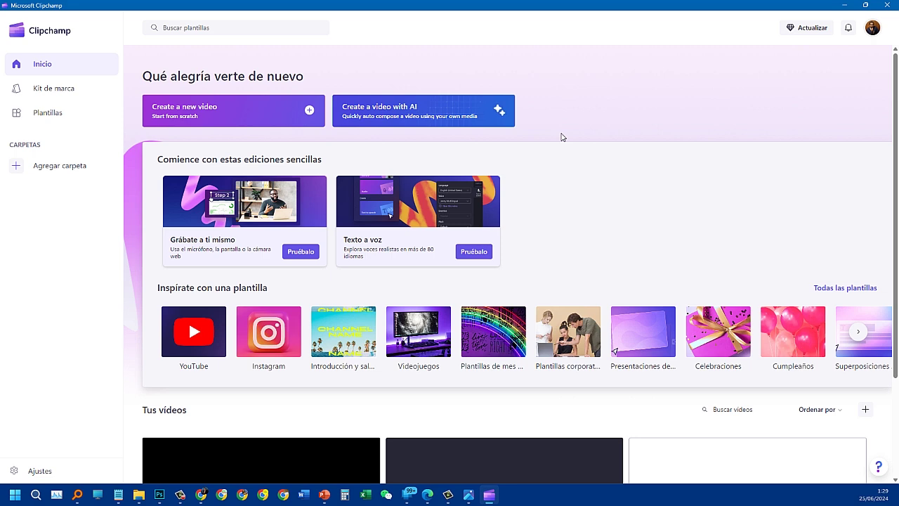
# Step: Start a new project from the YouTube template "Introducción a YouTube de diversión tropical"
pyautogui.click(72, 115)
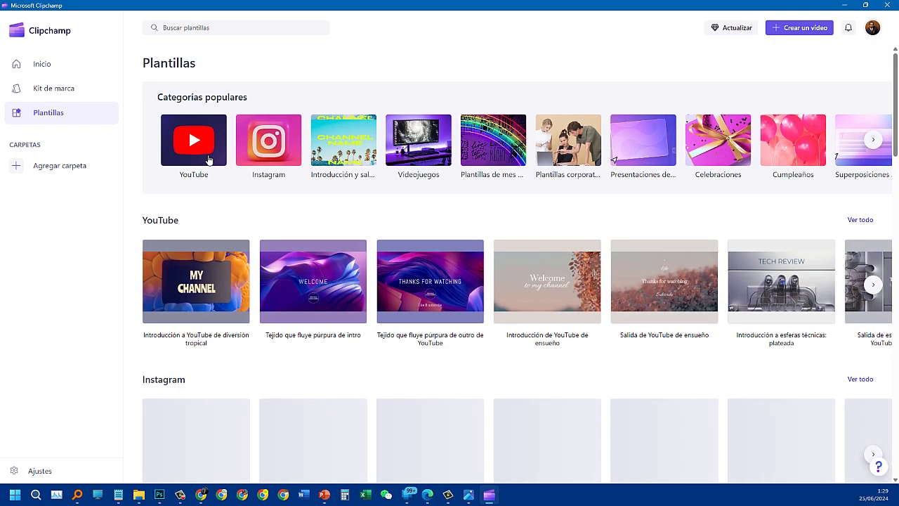
pyautogui.click(208, 159)
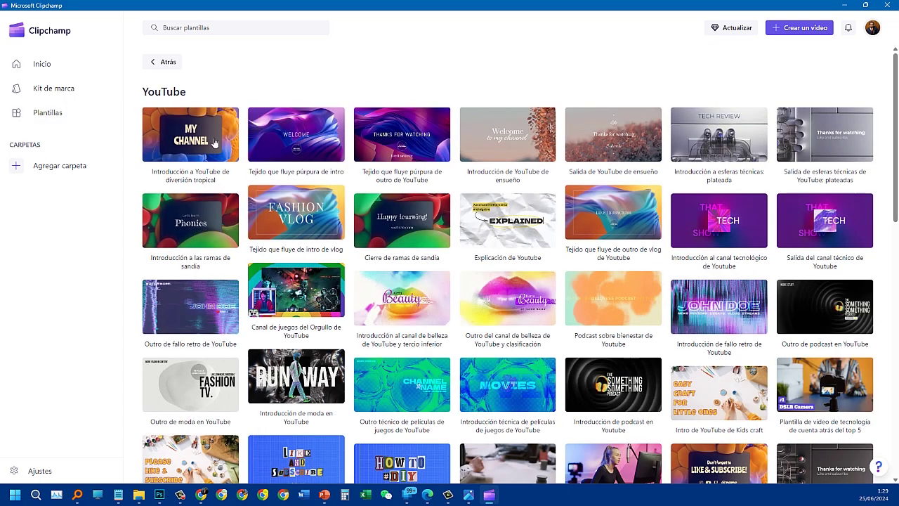
pyautogui.click(214, 142)
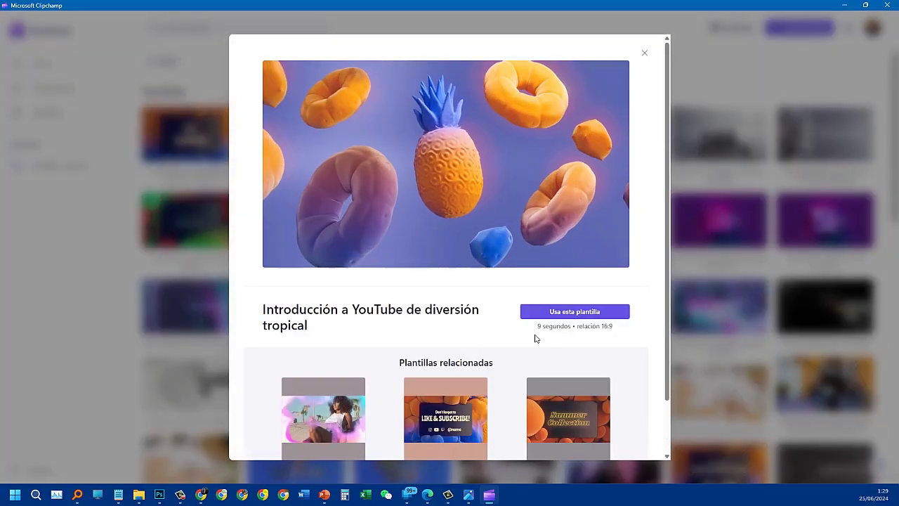
pyautogui.click(566, 314)
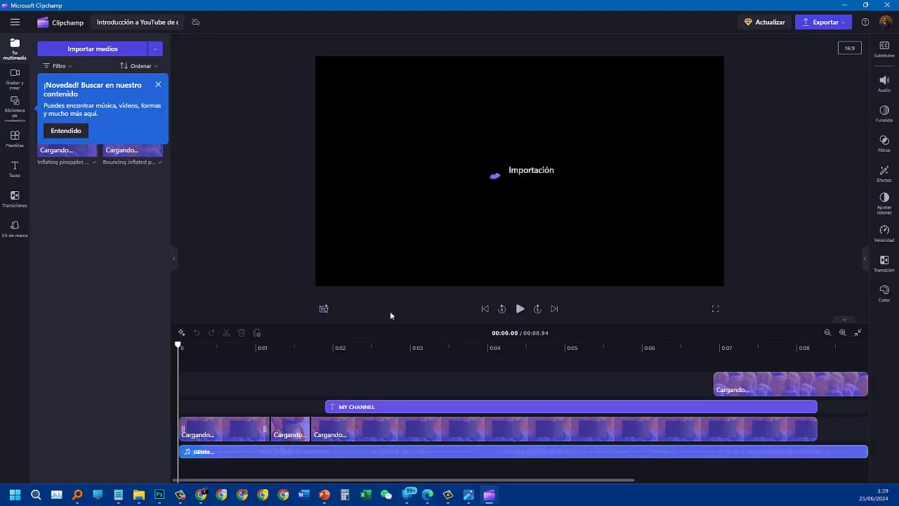
# Step: Dismiss the content library tip and delete the Glitter audio track from the timeline
pyautogui.click(160, 83)
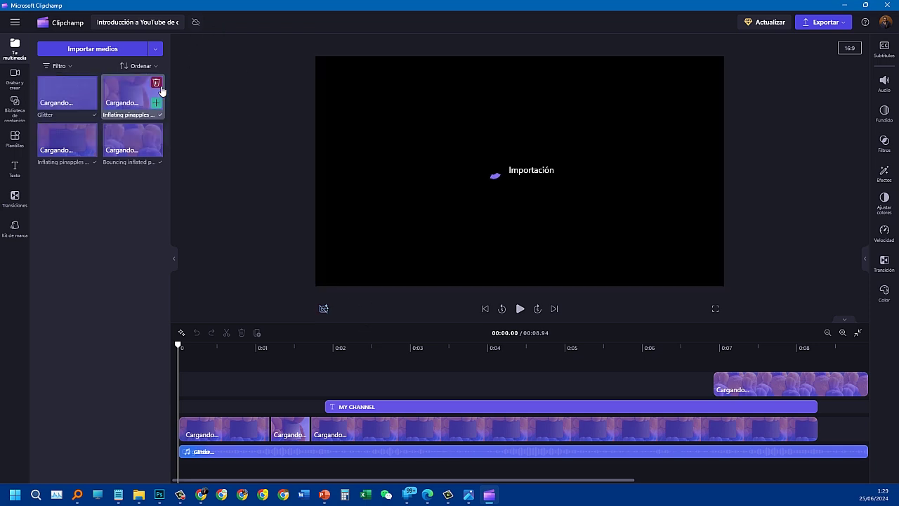
pyautogui.click(160, 86)
pyautogui.click(500, 280)
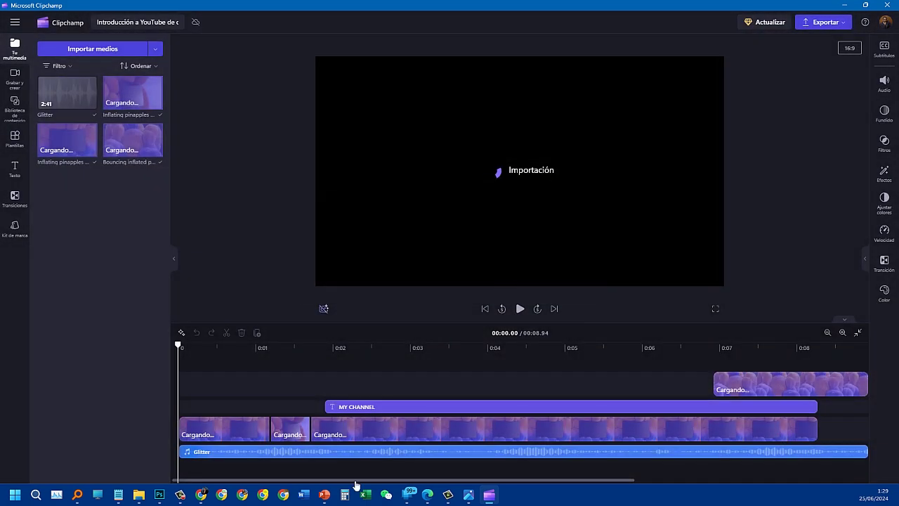
pyautogui.click(355, 454)
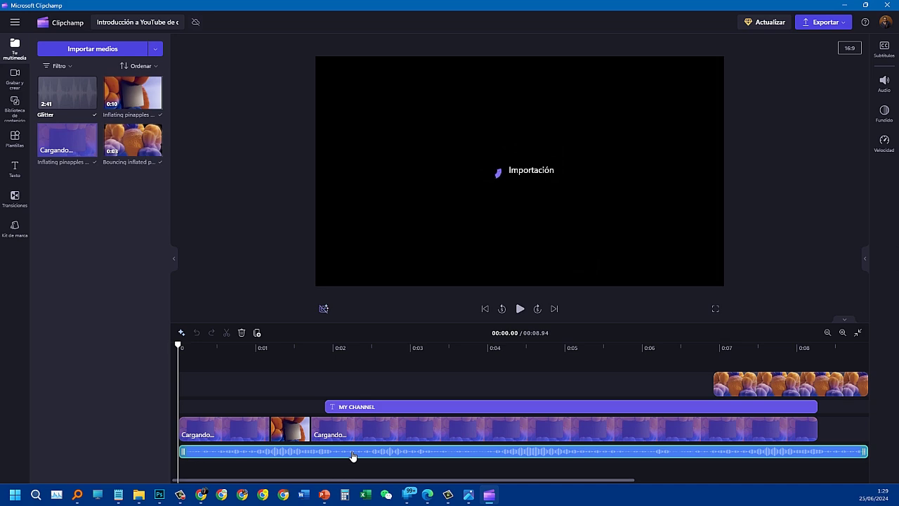
pyautogui.press('Delete')
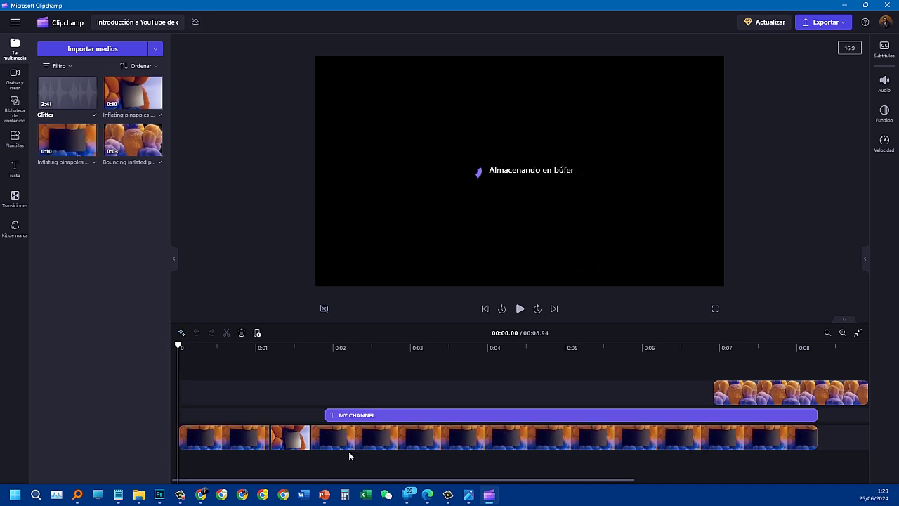
# Step: Import Untitled.mp3 from the desktop and place it on the timeline below the video clips, starting at 0
pyautogui.doubleClick(604, 19)
pyautogui.moveTo(439, 139); pyautogui.dragTo(691, 157)
pyautogui.moveTo(397, 260); pyautogui.dragTo(431, 305)
pyautogui.click(845, 134)
pyautogui.moveTo(845, 134); pyautogui.dragTo(587, 106)
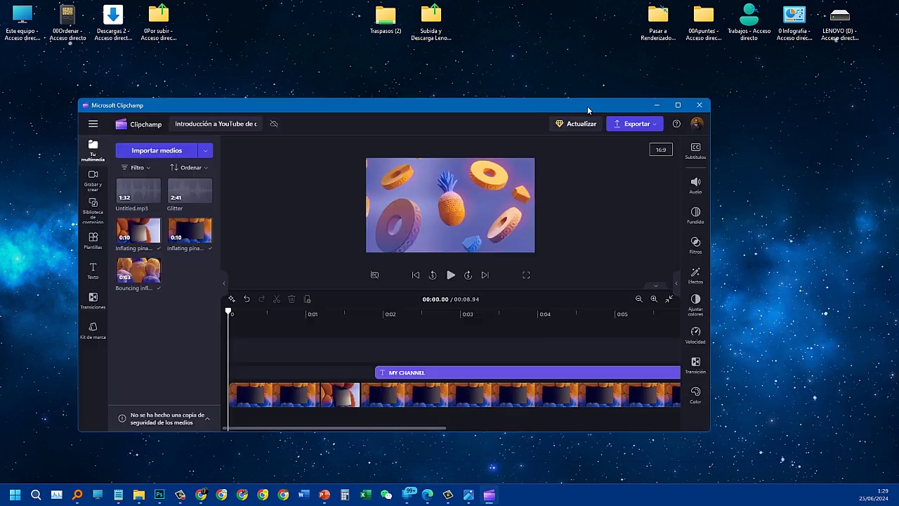
pyautogui.doubleClick(587, 105)
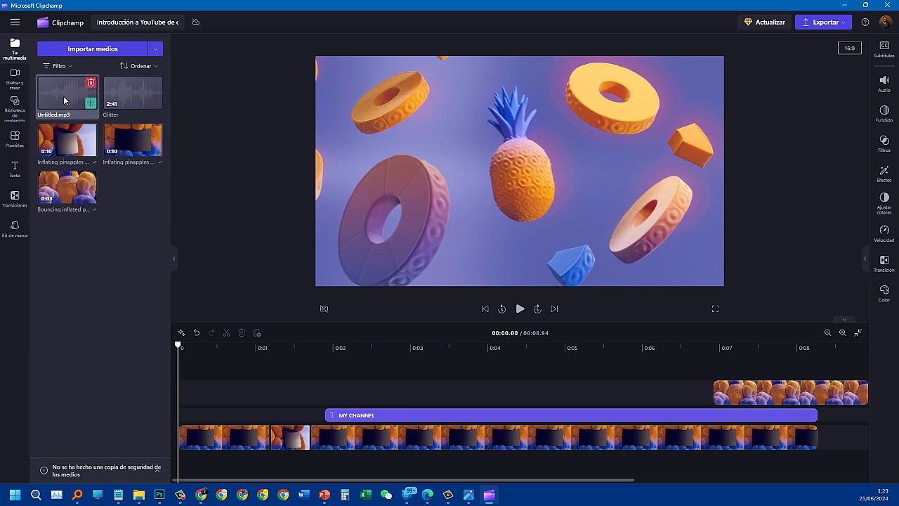
pyautogui.moveTo(61, 98); pyautogui.dragTo(203, 461)
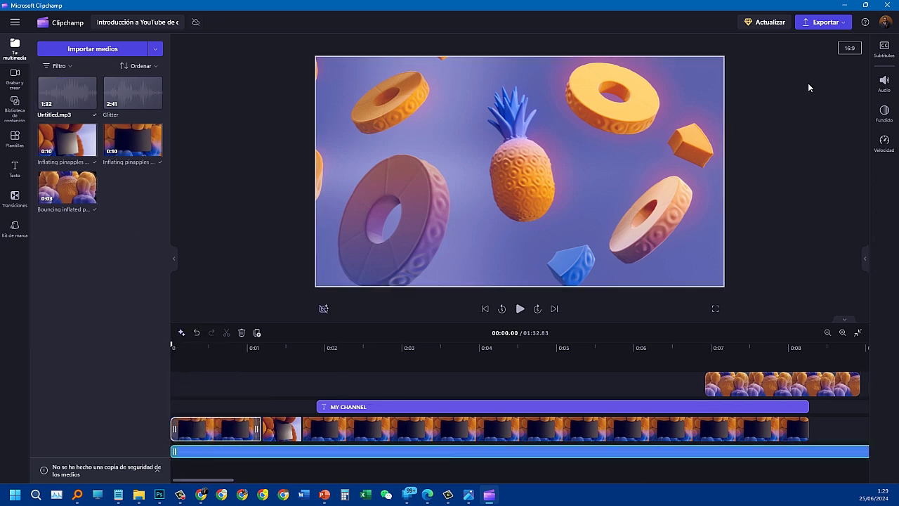
# Step: Export the video at 480p and send it to the OneDrive folder 00000
pyautogui.click(817, 25)
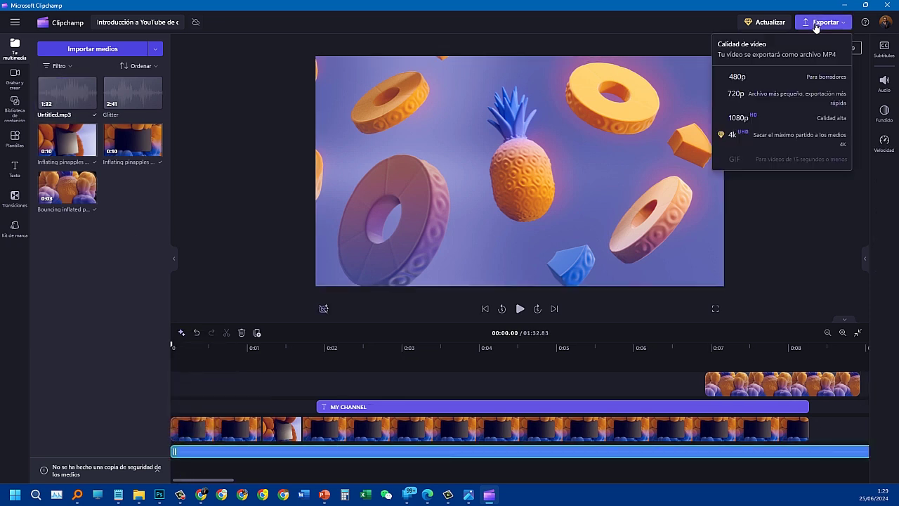
pyautogui.click(771, 78)
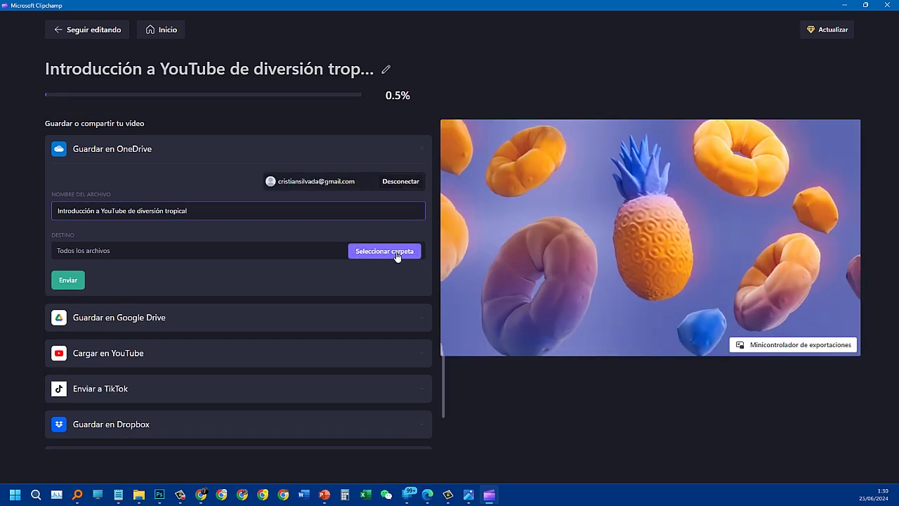
pyautogui.click(397, 254)
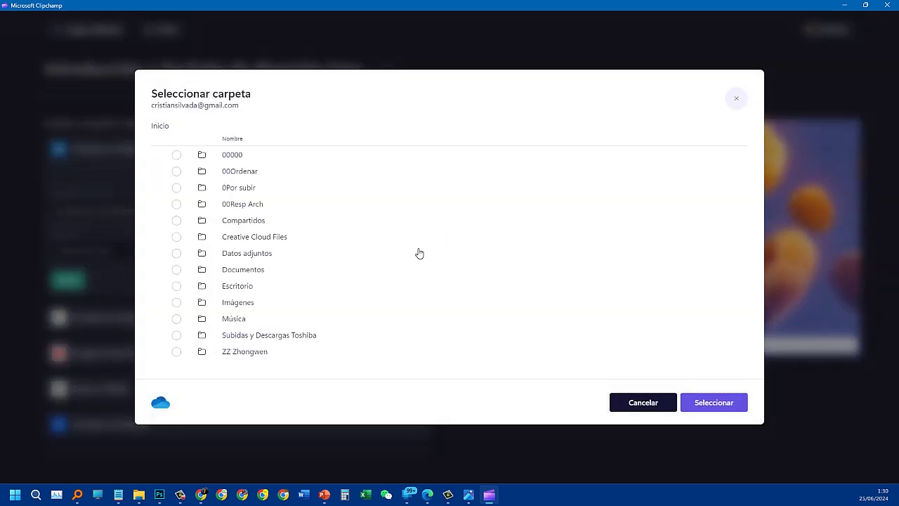
pyautogui.click(644, 403)
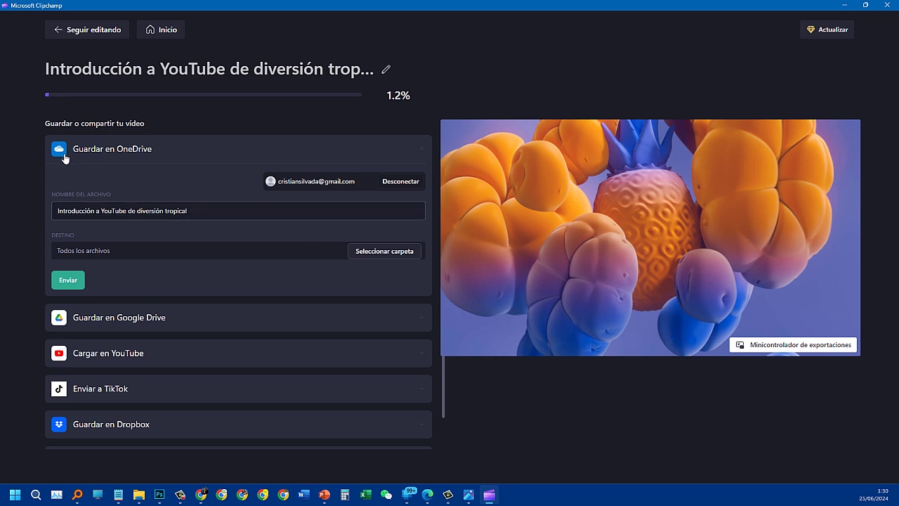
pyautogui.click(378, 255)
pyautogui.click(176, 154)
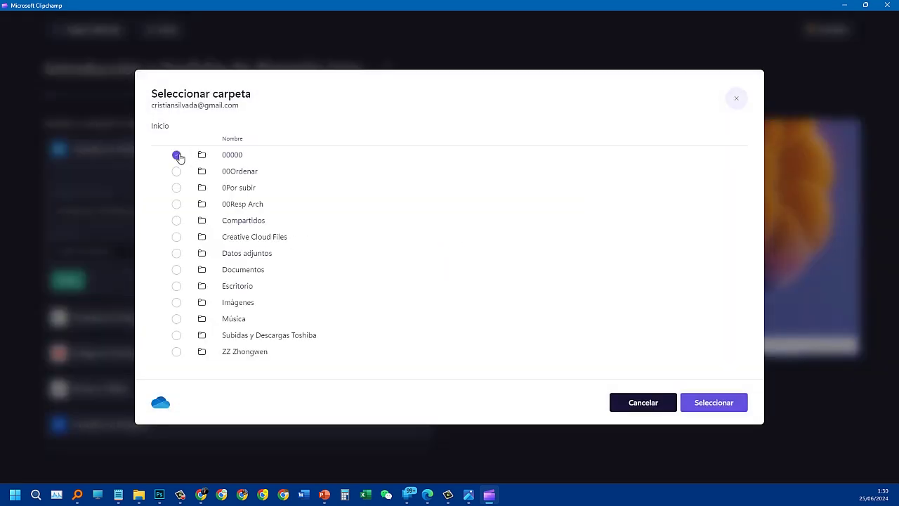
pyautogui.click(716, 405)
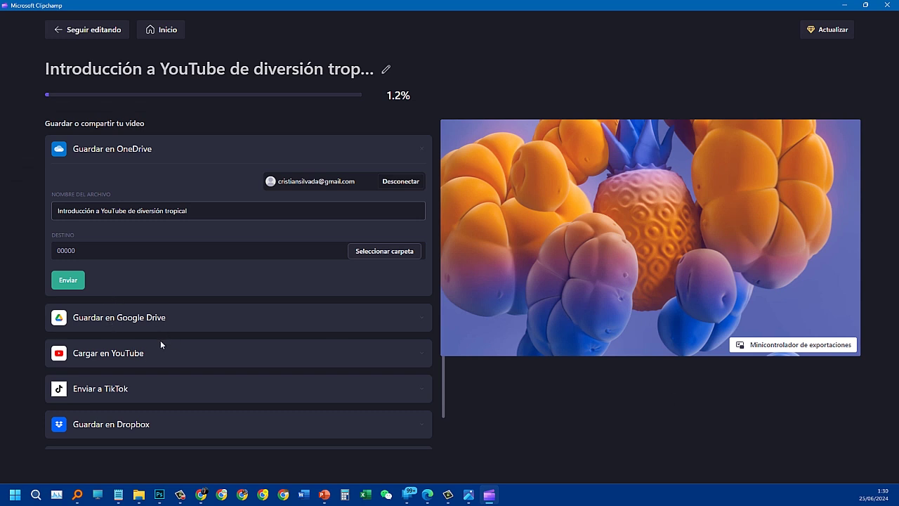
pyautogui.click(76, 281)
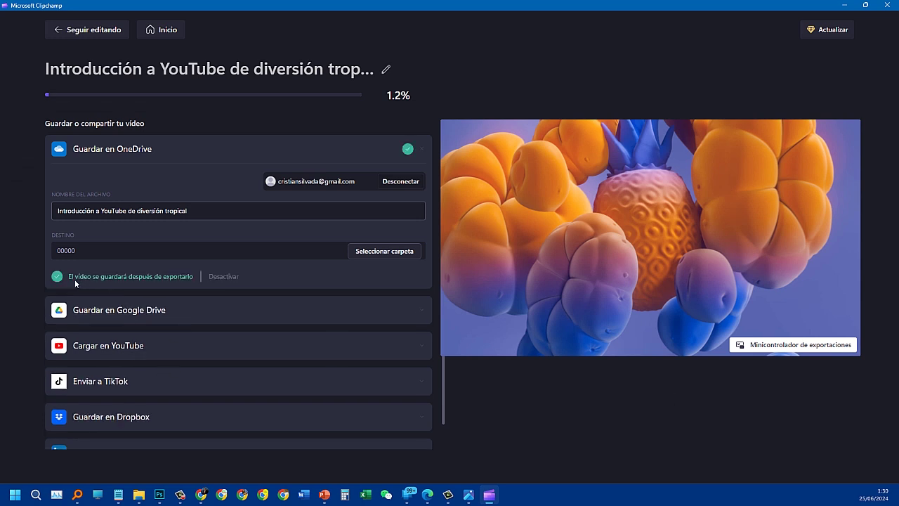
pyautogui.scroll(-1, 177, 354)
pyautogui.scroll(1, 181, 357)
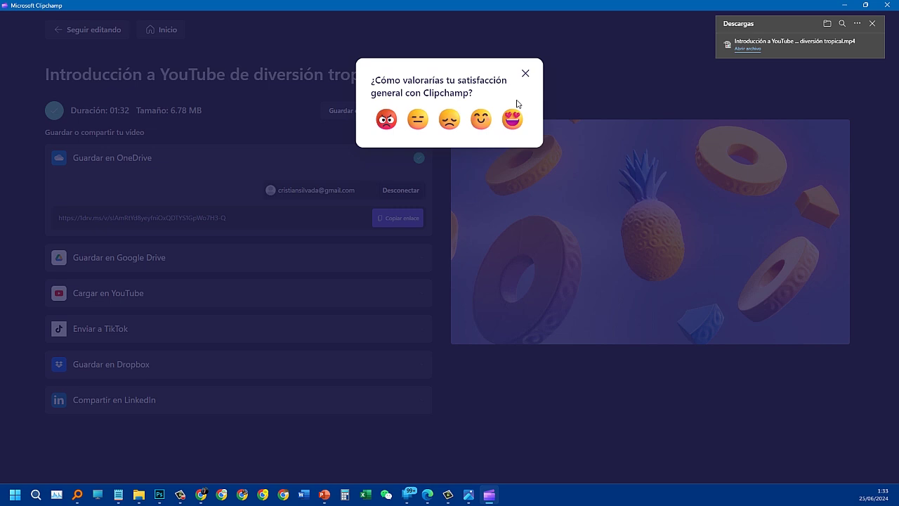
# Step: Show the exported MP4 in the Descargas folder, minimize the other windows and move the file onto the desktop
pyautogui.moveTo(752, 46)
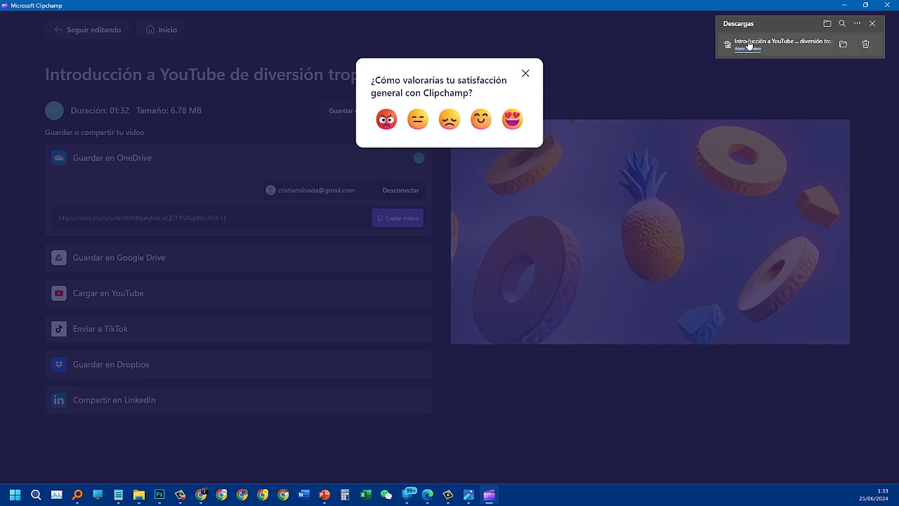
pyautogui.click(845, 46)
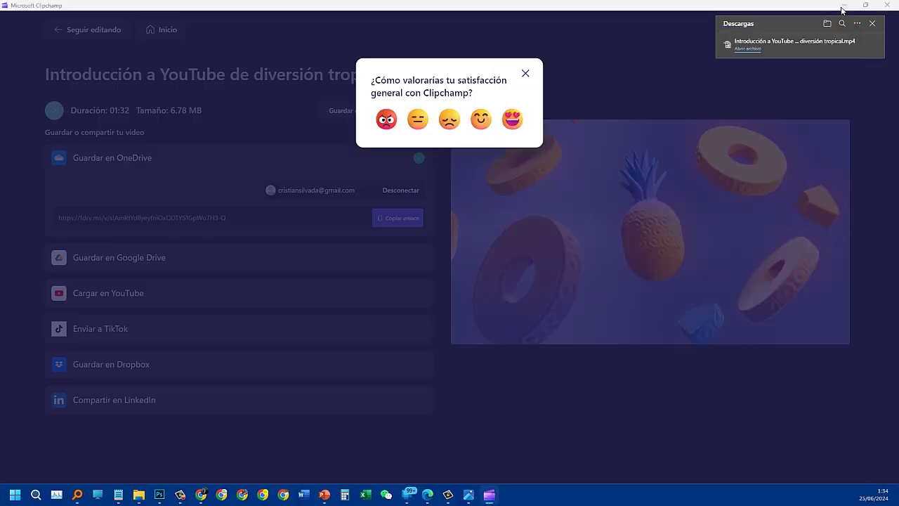
pyautogui.click(842, 4)
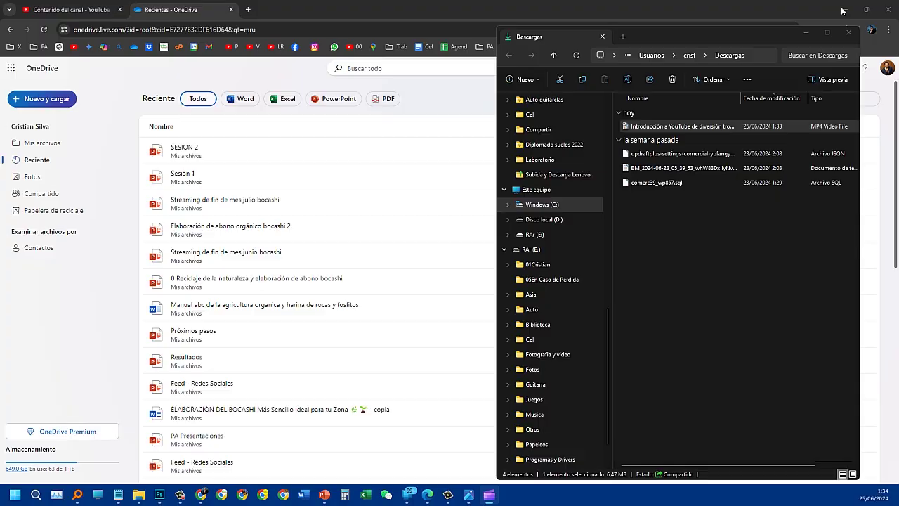
pyautogui.click(841, 5)
pyautogui.moveTo(647, 126); pyautogui.dragTo(271, 255)
pyautogui.click(296, 289)
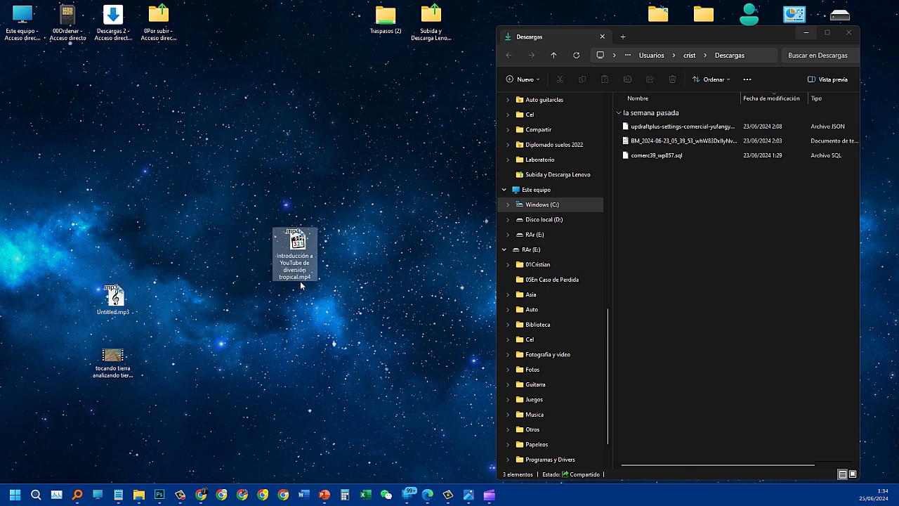
# Step: Place the exported MP4 and Untitled.mp3 one directly above the other on the desktop and select both
pyautogui.moveTo(292, 248); pyautogui.dragTo(309, 299)
pyautogui.moveTo(112, 298); pyautogui.dragTo(298, 355)
pyautogui.moveTo(365, 268); pyautogui.dragTo(284, 410)
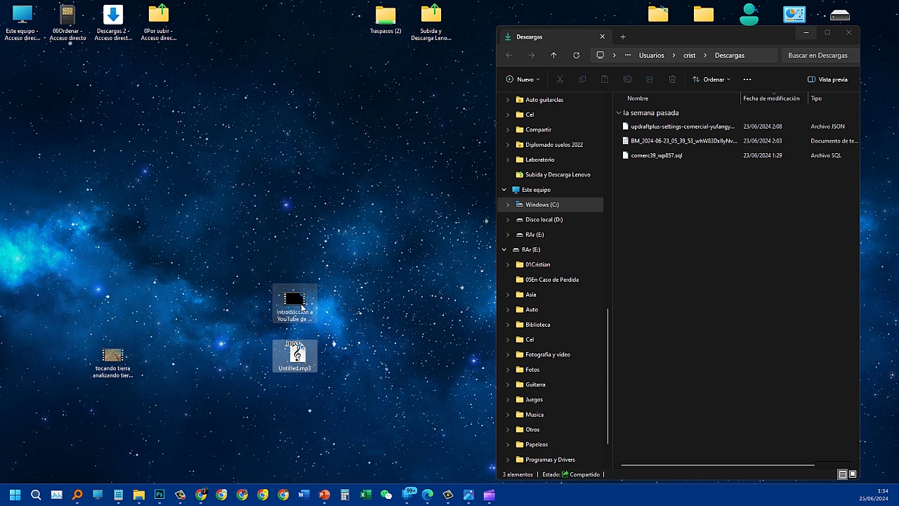
pyautogui.click(301, 307)
pyautogui.moveTo(311, 298)
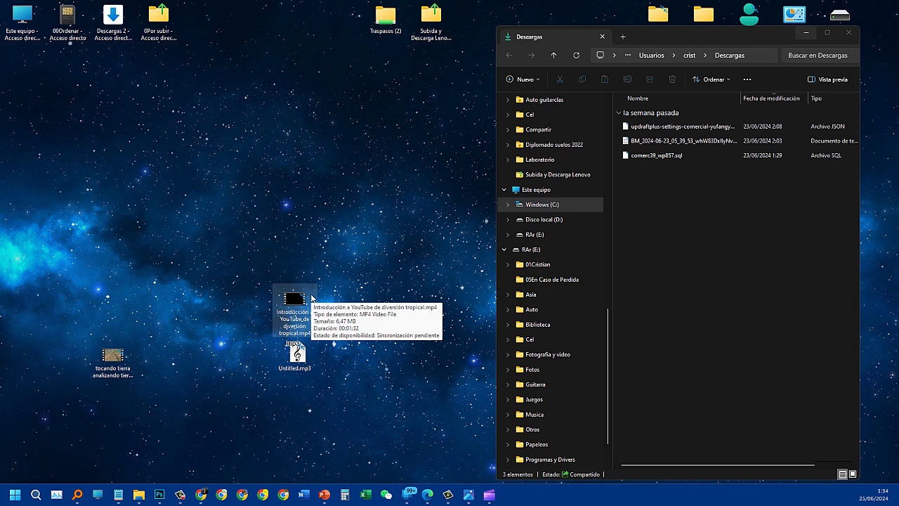
pyautogui.moveTo(347, 260); pyautogui.dragTo(285, 399)
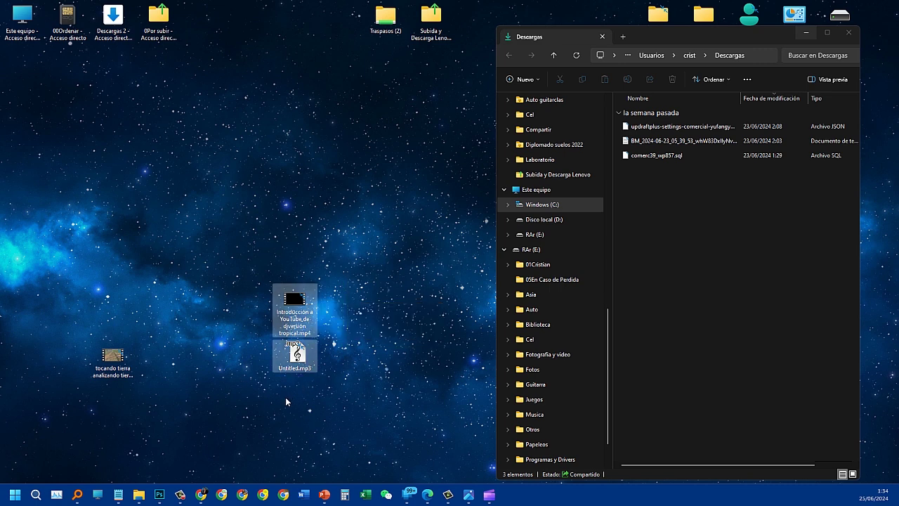
pyautogui.click(323, 303)
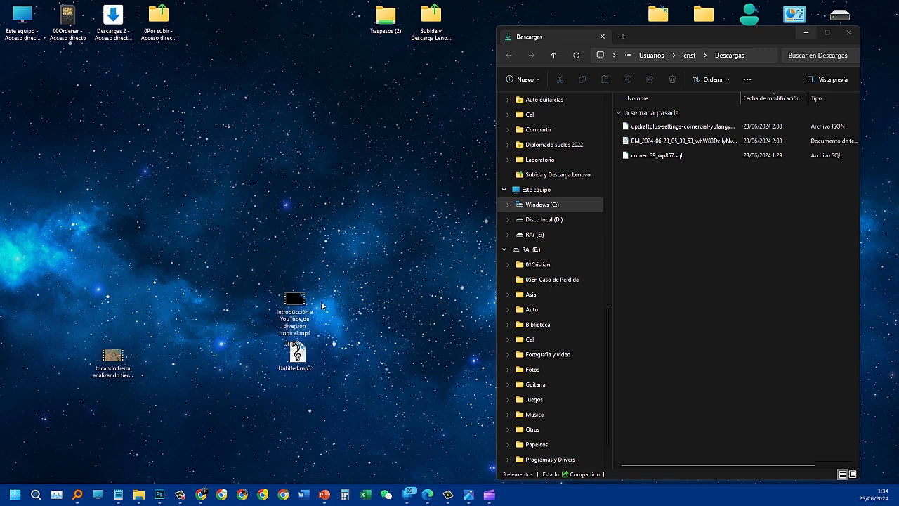
pyautogui.moveTo(274, 261); pyautogui.dragTo(346, 395)
# Step: Move the "tocando tierra" MP4 to an empty spot on the desktop closer to the exported video
pyautogui.moveTo(112, 360); pyautogui.dragTo(214, 261)
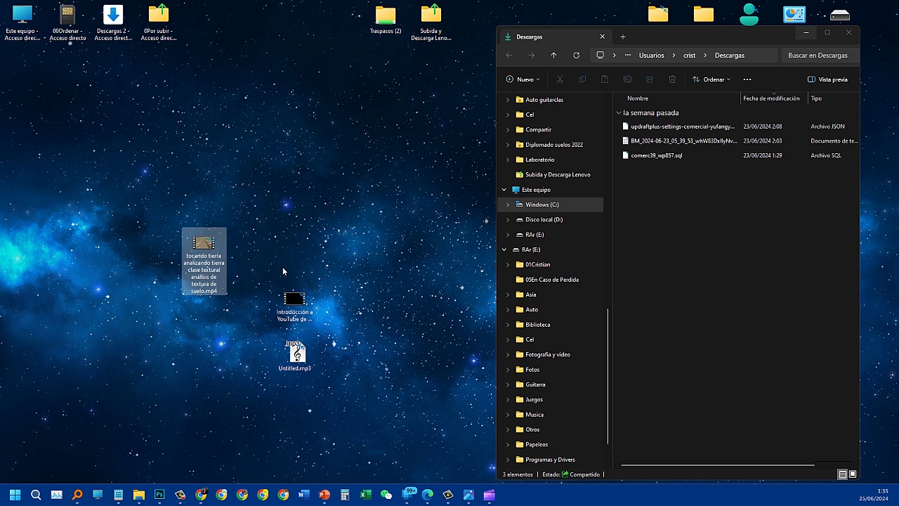
pyautogui.moveTo(277, 268); pyautogui.dragTo(365, 360)
pyautogui.click(309, 361)
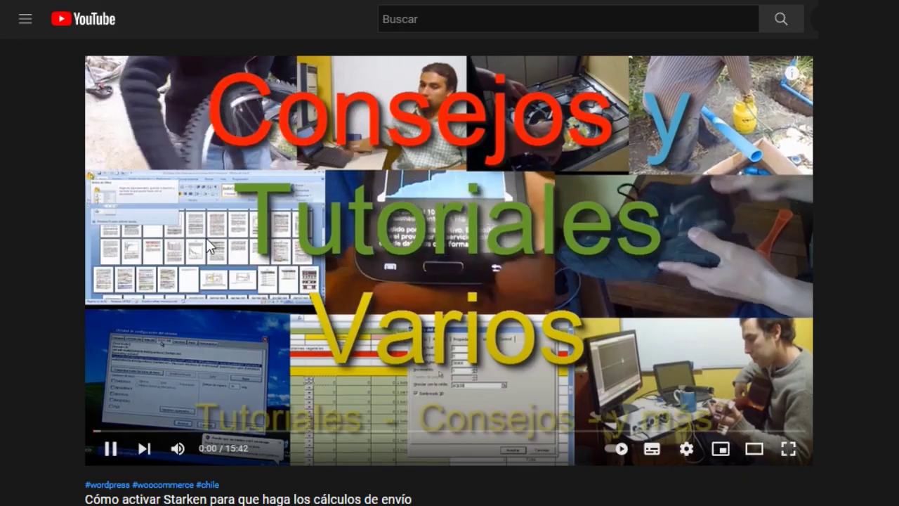
pyautogui.scroll(-5, 207, 239)
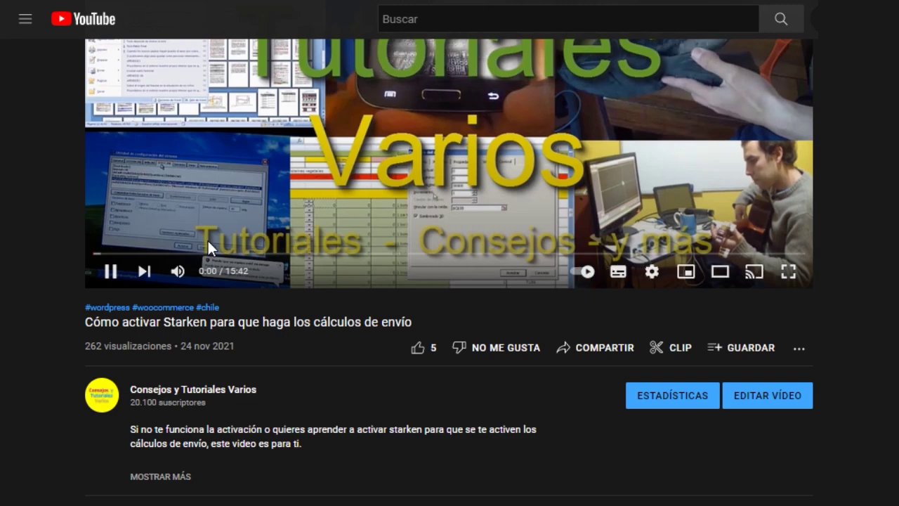
pyautogui.scroll(-2, 277, 281)
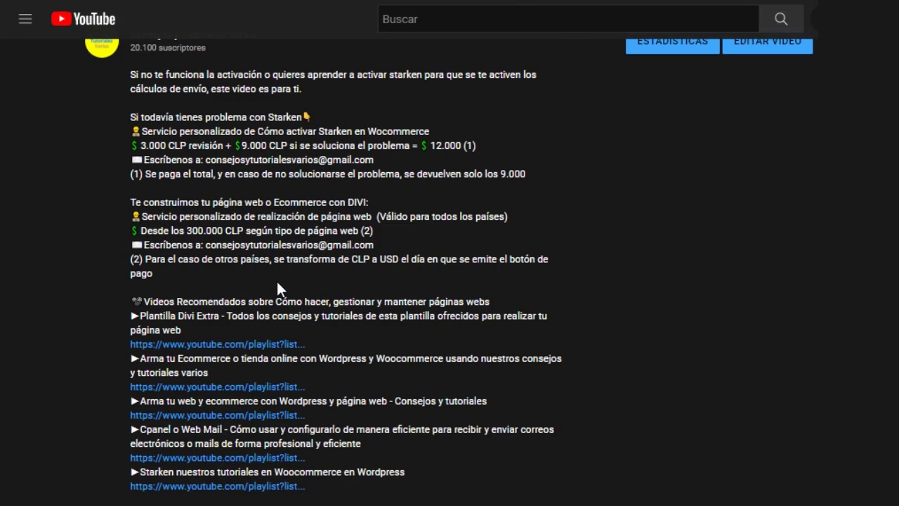
pyautogui.scroll(-1, 232, 402)
pyautogui.scroll(-2, 232, 402)
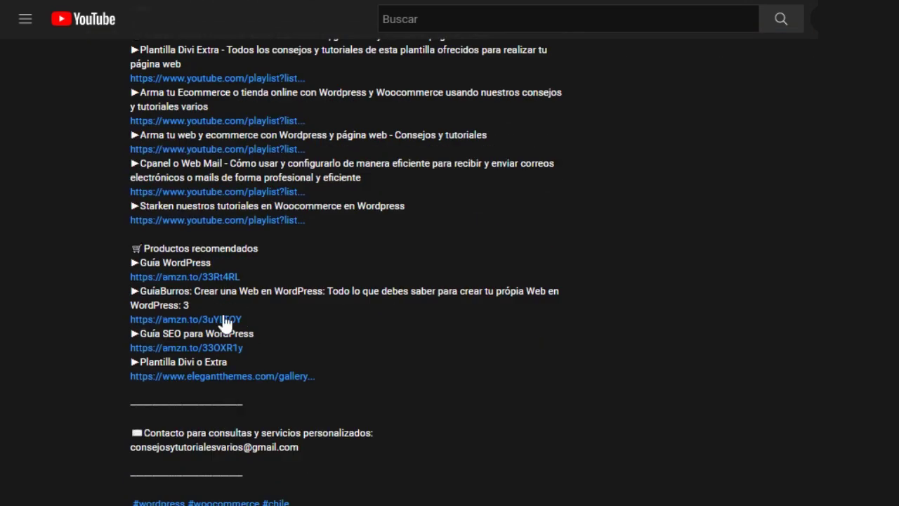
pyautogui.scroll(1, 309, 386)
pyautogui.scroll(3, 317, 383)
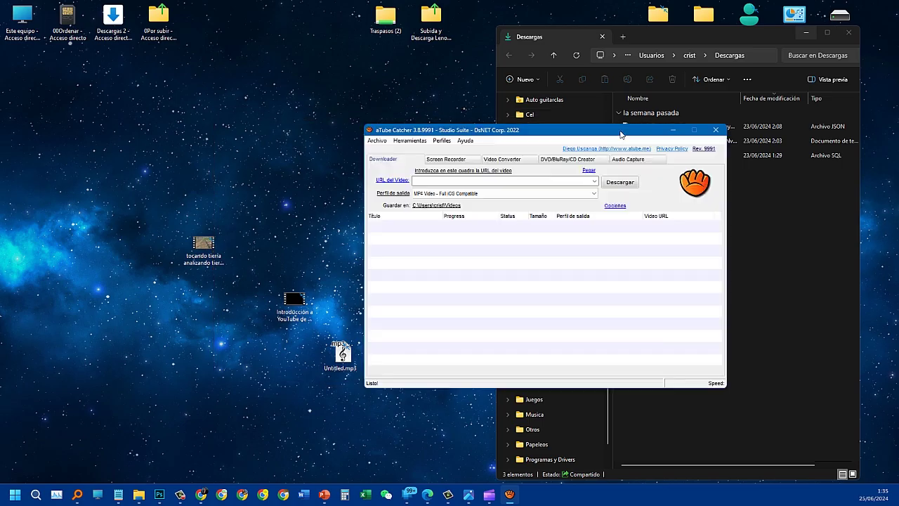
# Step: Minimize the Descargas folder and add Untitled.mp3 from the desktop to aTube Catcher's Video Converter list
pyautogui.click(806, 32)
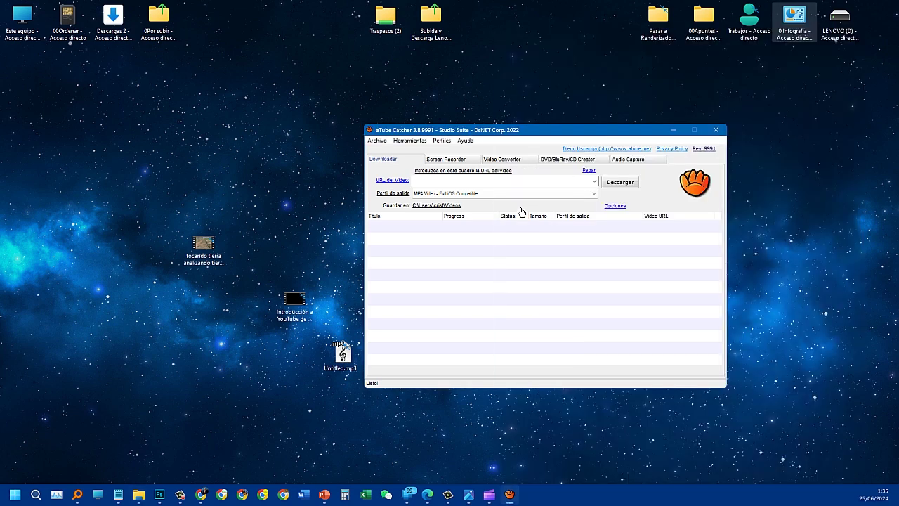
pyautogui.click(523, 277)
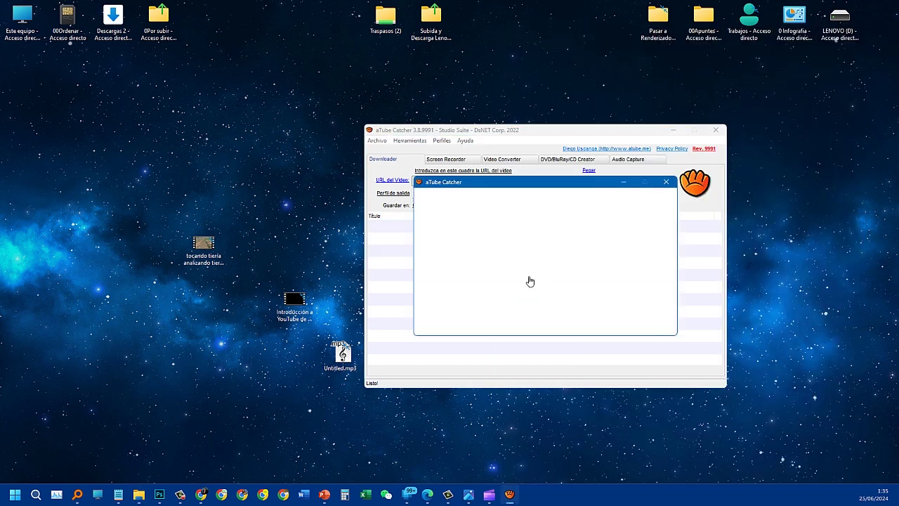
pyautogui.click(665, 182)
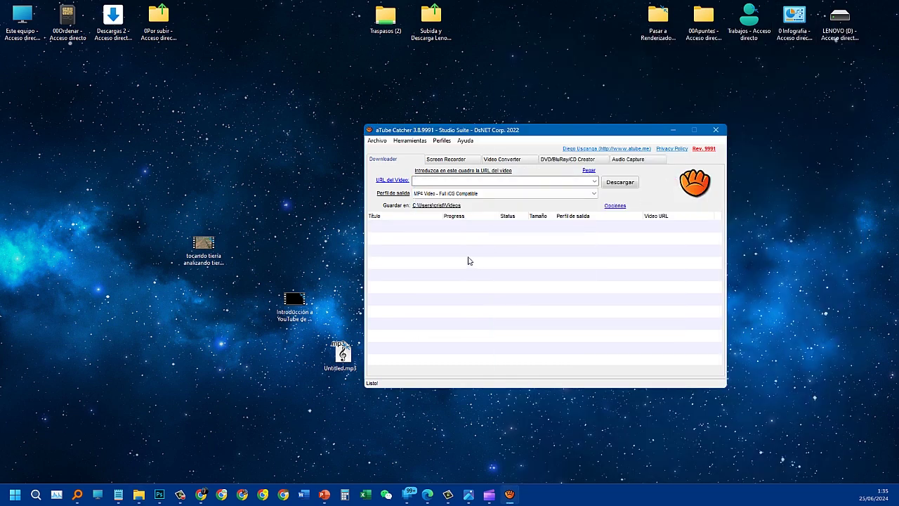
pyautogui.click(502, 159)
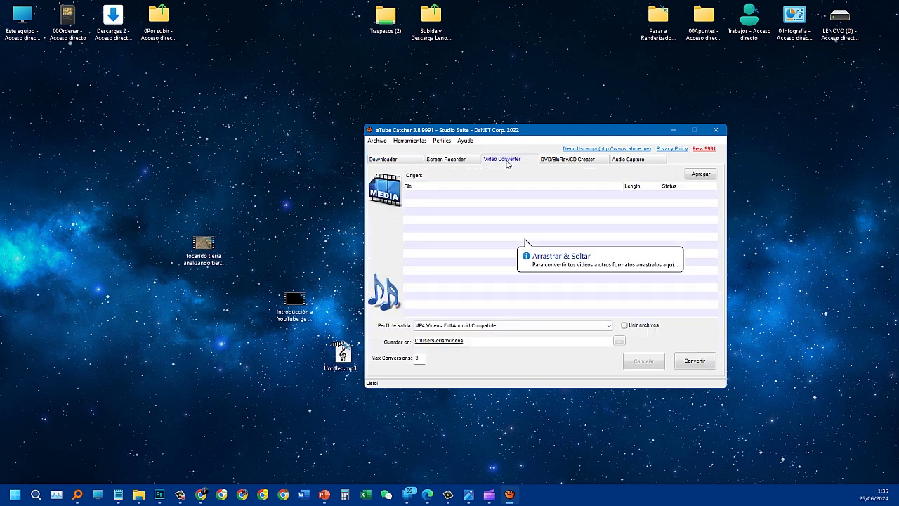
pyautogui.click(399, 161)
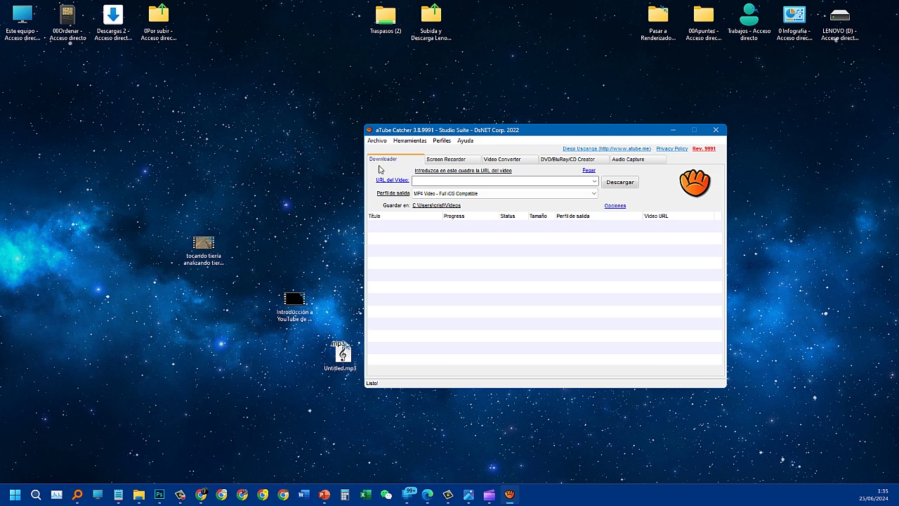
pyautogui.click(521, 162)
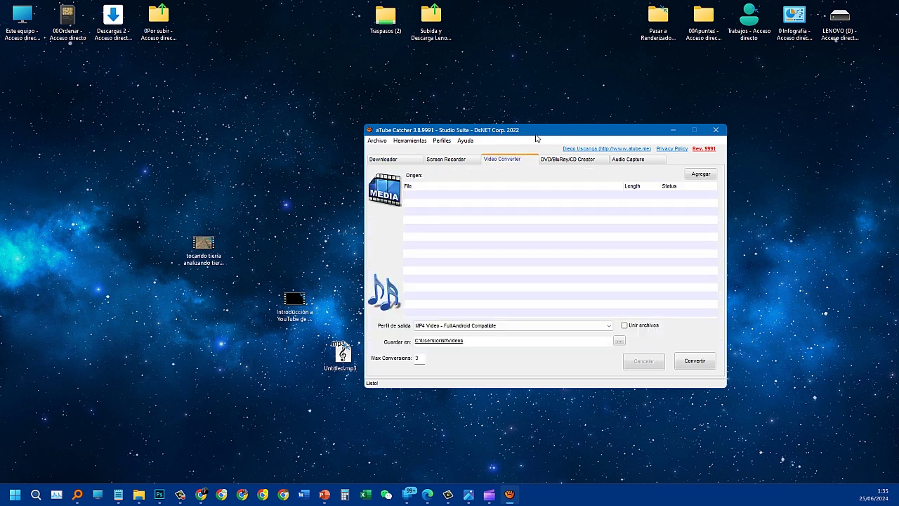
pyautogui.moveTo(334, 371); pyautogui.dragTo(561, 278)
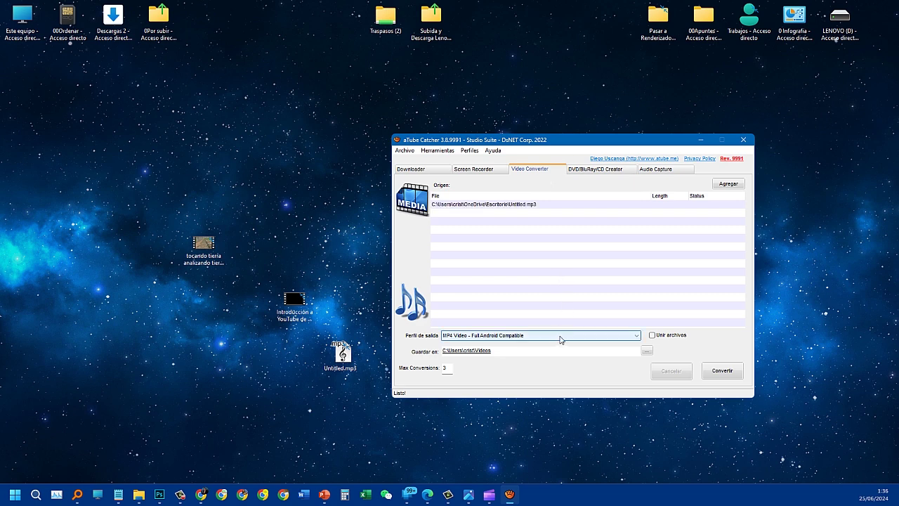
# Step: Convert Untitled.mp3 to video using the "MP4 Video 1200kbps 640x480" output profile
pyautogui.click(616, 341)
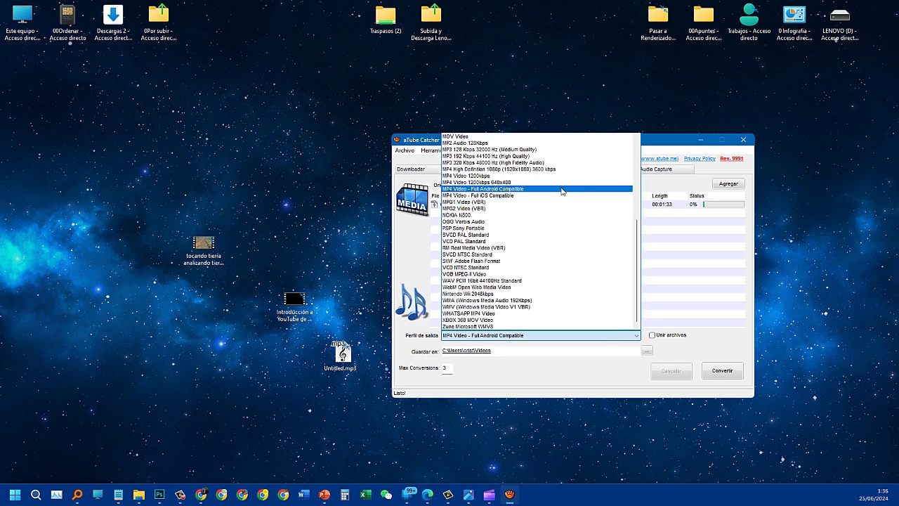
pyautogui.click(498, 183)
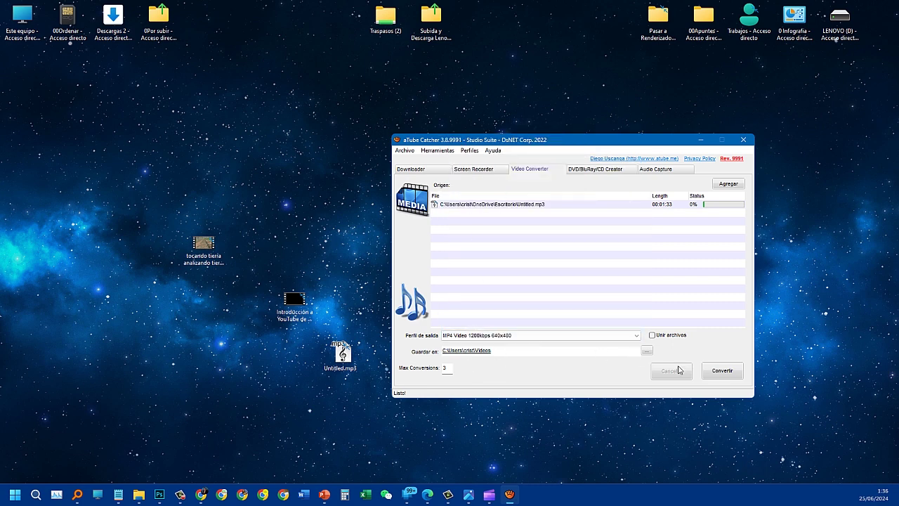
pyautogui.click(715, 372)
# Step: Open the converter's output folder and move the converted Untitled.mp4 onto the desktop
pyautogui.click(647, 351)
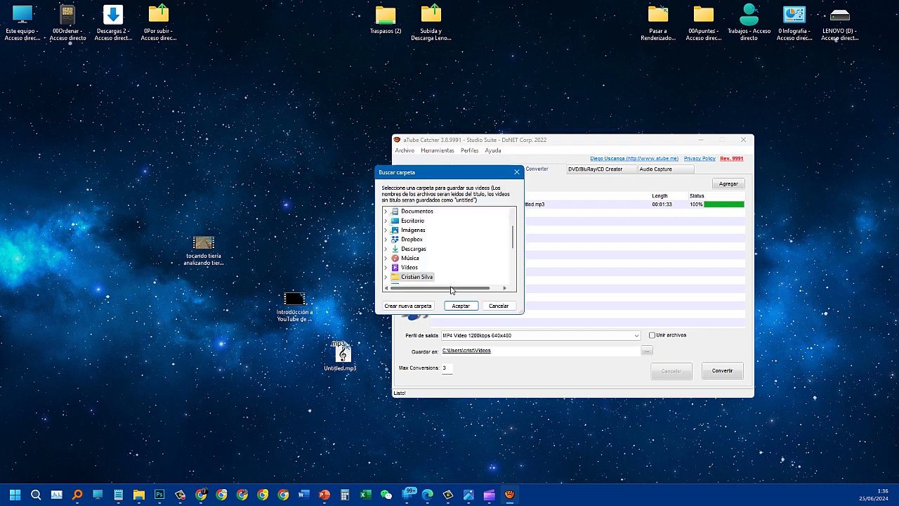
pyautogui.click(498, 305)
pyautogui.rightClick(486, 353)
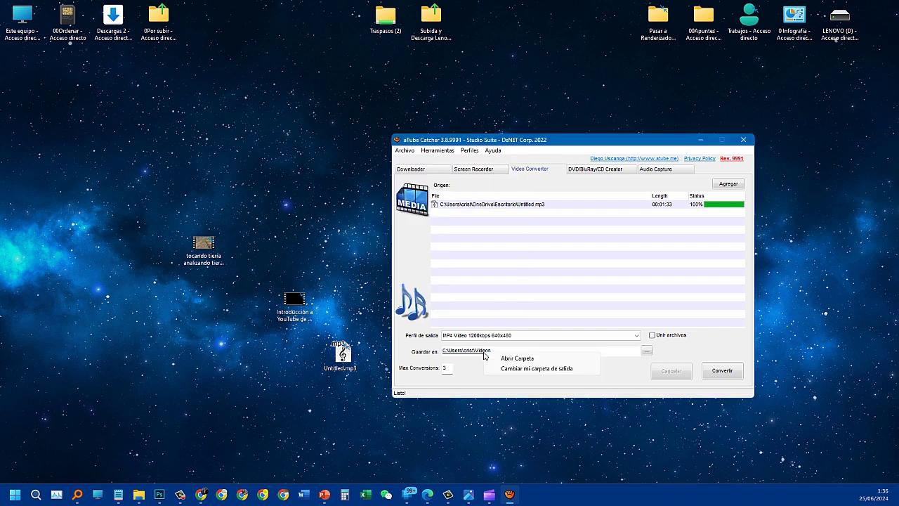
pyautogui.click(495, 359)
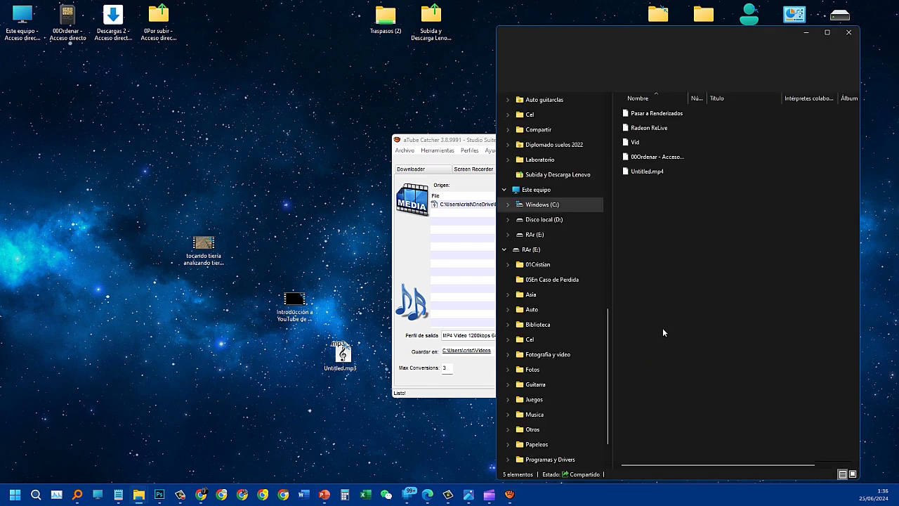
pyautogui.moveTo(650, 173); pyautogui.dragTo(287, 366)
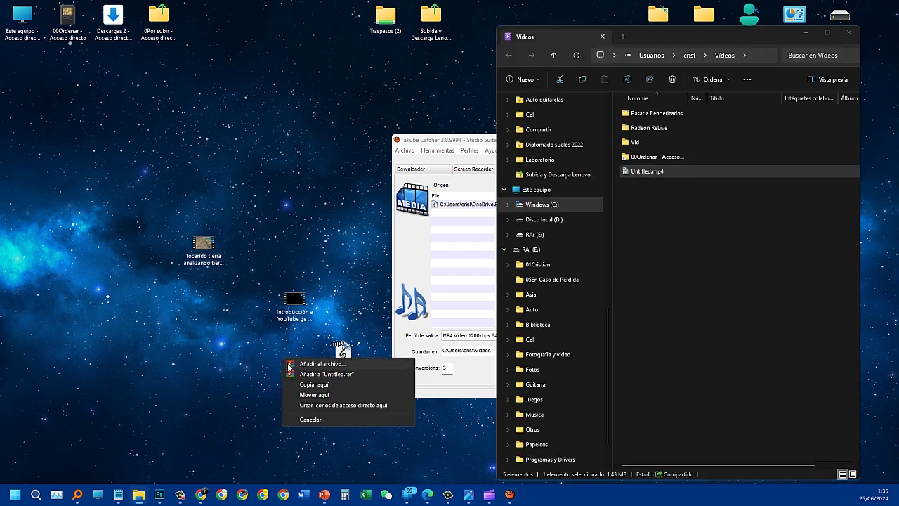
pyautogui.click(313, 395)
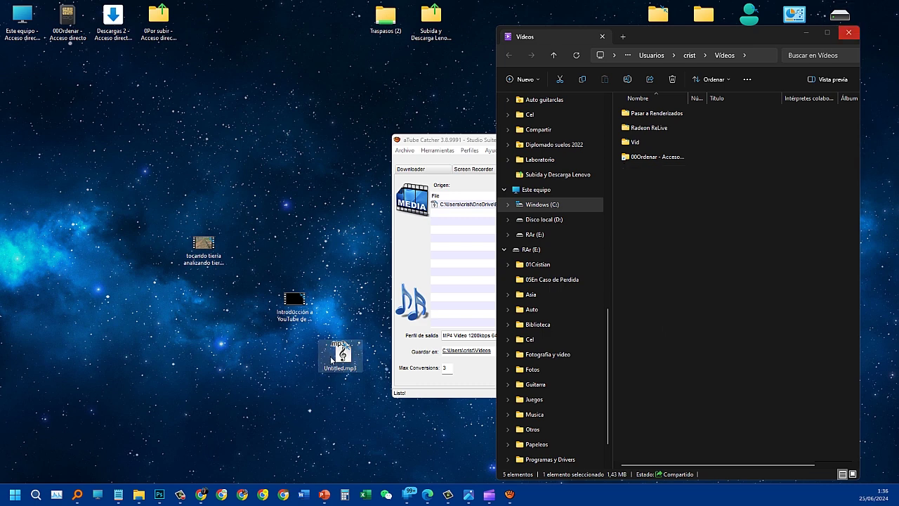
# Step: Minimize the Vídeos folder and aTube Catcher, and set Untitled.mp3 apart from the two converted videos on the desktop
pyautogui.click(340, 345)
pyautogui.moveTo(339, 346); pyautogui.dragTo(342, 304)
pyautogui.click(285, 248)
pyautogui.click(807, 31)
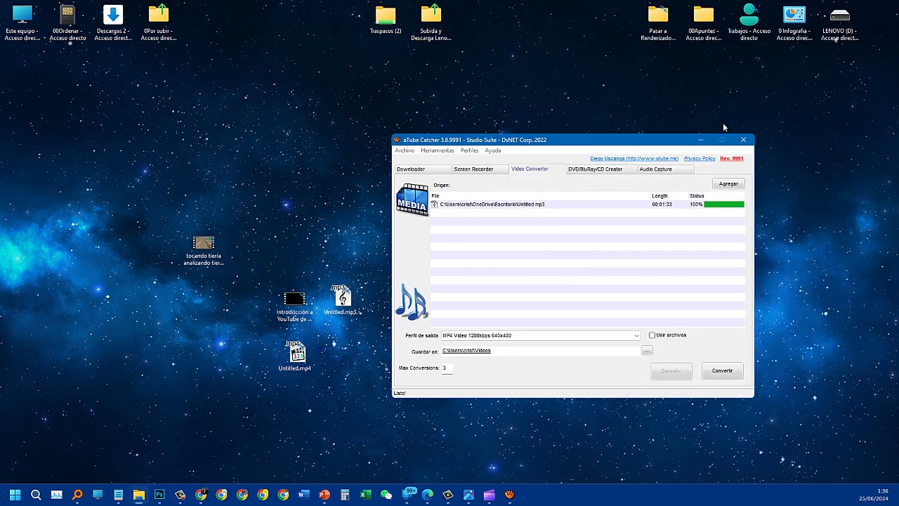
pyautogui.click(701, 142)
pyautogui.moveTo(341, 298); pyautogui.dragTo(385, 299)
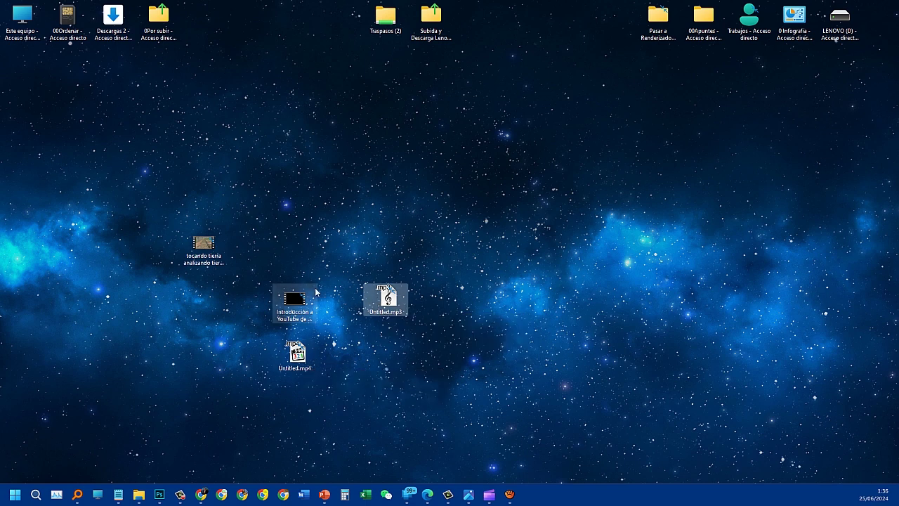
# Step: Compare the file details of the Clipchamp export and Untitled.mp4 on the desktop
pyautogui.click(294, 305)
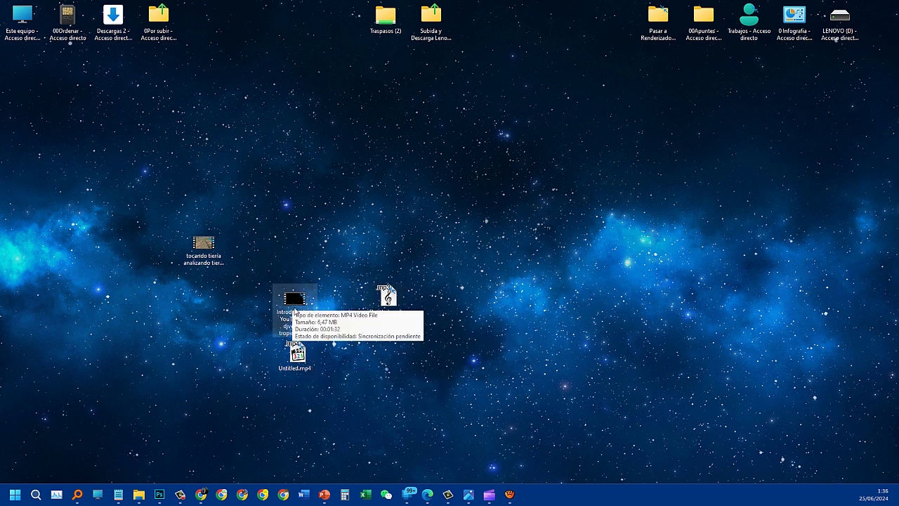
pyautogui.click(298, 367)
pyautogui.click(297, 372)
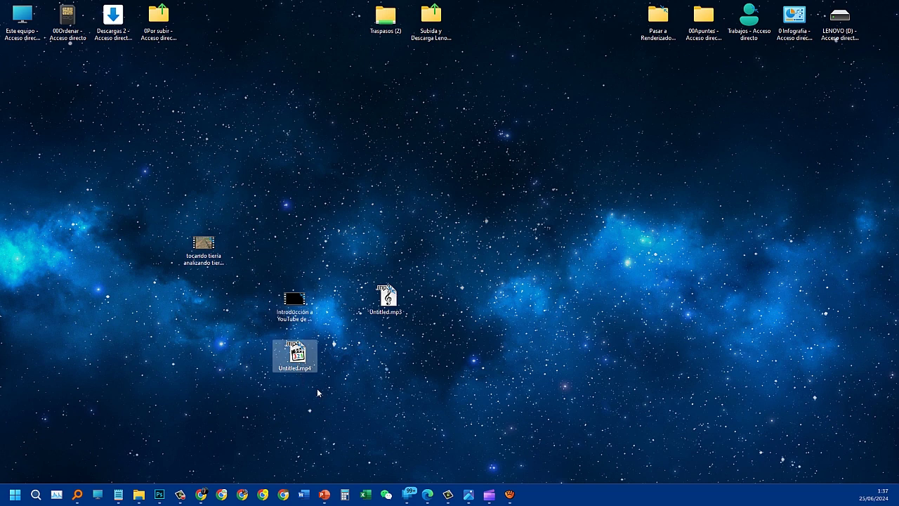
pyautogui.click(296, 309)
pyautogui.click(301, 357)
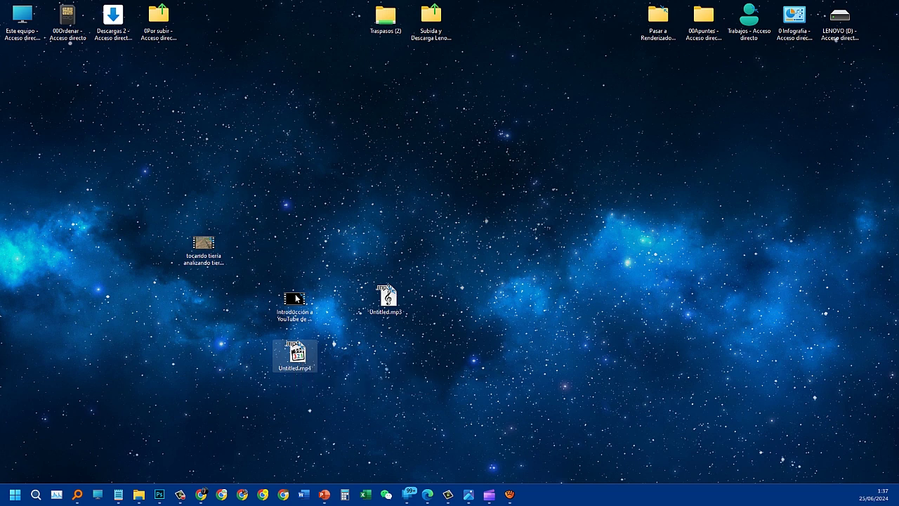
# Step: Move the "tocando tierra" MP4 to an open spot in the desktop's free area
pyautogui.moveTo(208, 246); pyautogui.dragTo(268, 217)
pyautogui.moveTo(251, 254); pyautogui.dragTo(247, 214)
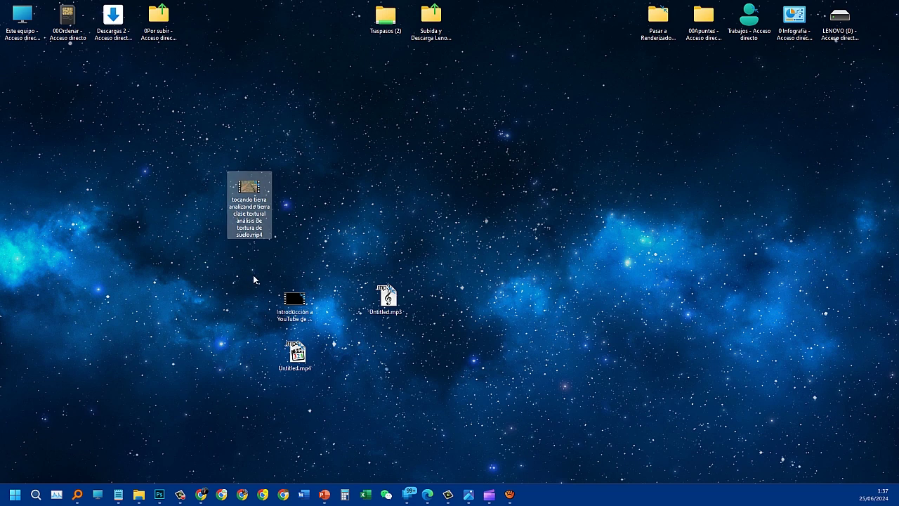
pyautogui.moveTo(246, 204); pyautogui.dragTo(236, 330)
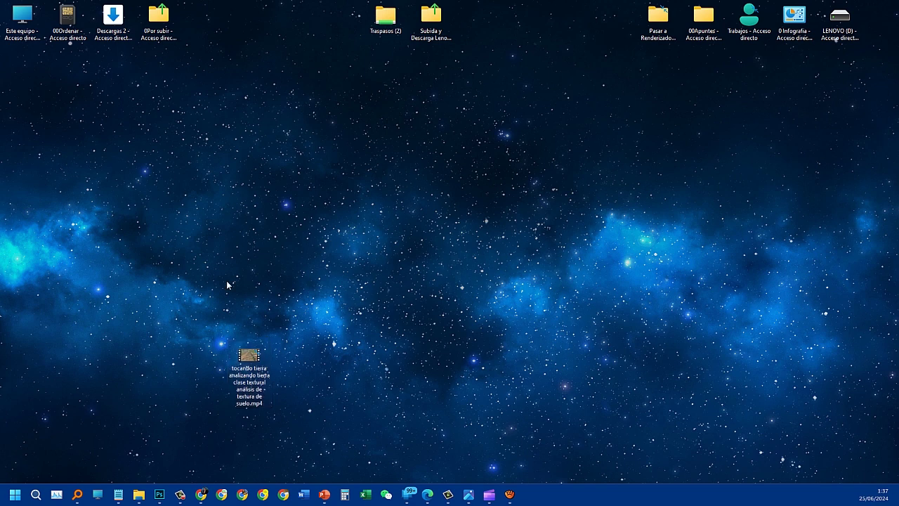
pyautogui.moveTo(246, 355); pyautogui.dragTo(205, 299)
pyautogui.click(257, 387)
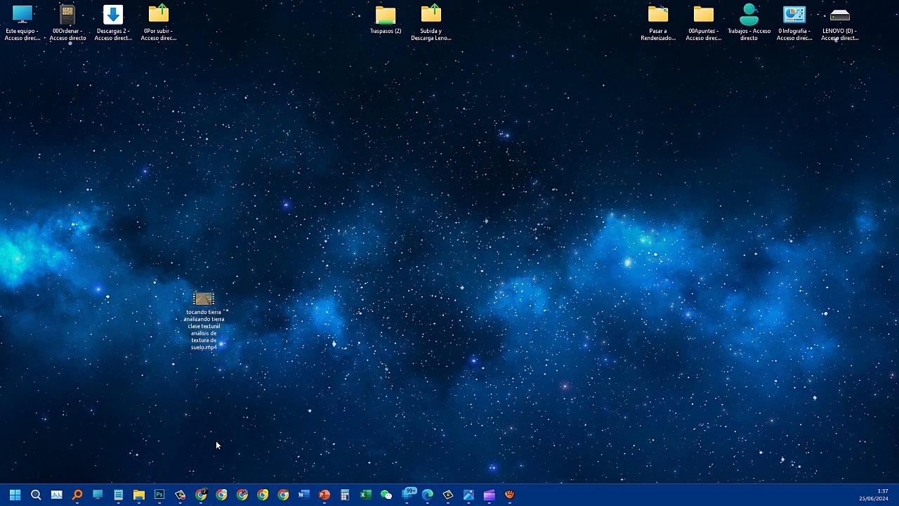
# Step: Switch to YouTube Studio in Chrome and upload the "tocando tierra" MP4 from the desktop as a new video
pyautogui.moveTo(203, 492)
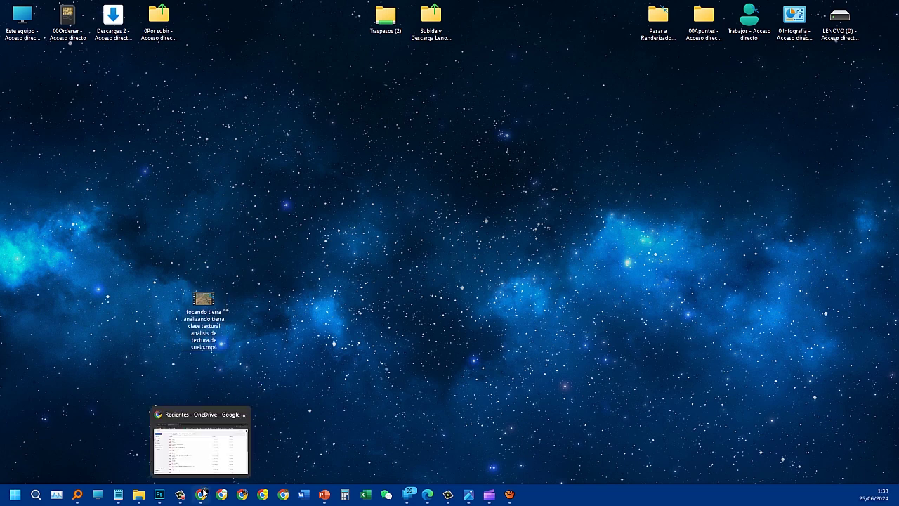
pyautogui.click(203, 494)
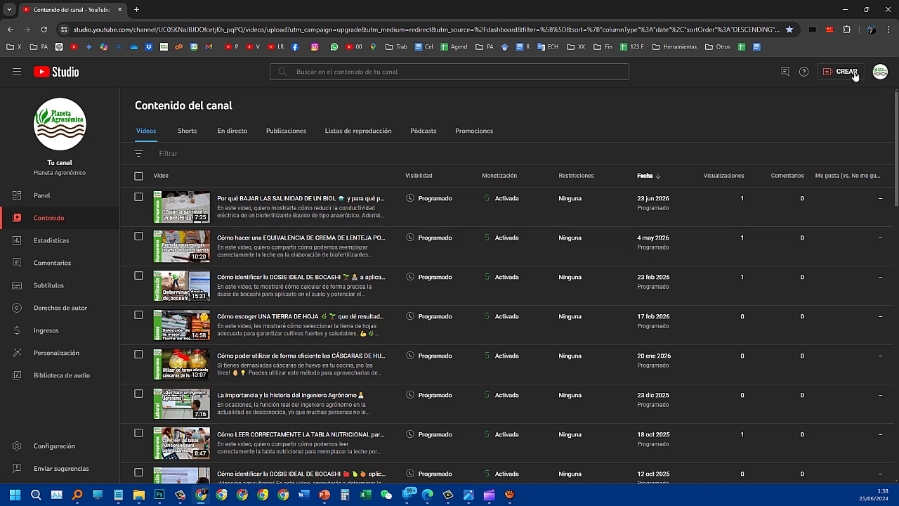
pyautogui.click(848, 71)
pyautogui.click(787, 91)
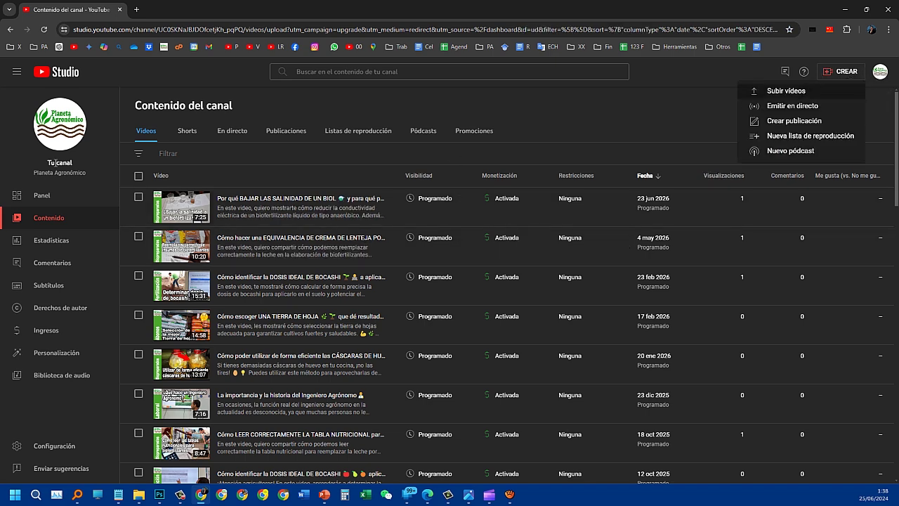
pyautogui.moveTo(393, 10); pyautogui.dragTo(564, 112)
pyautogui.moveTo(207, 301); pyautogui.dragTo(810, 116)
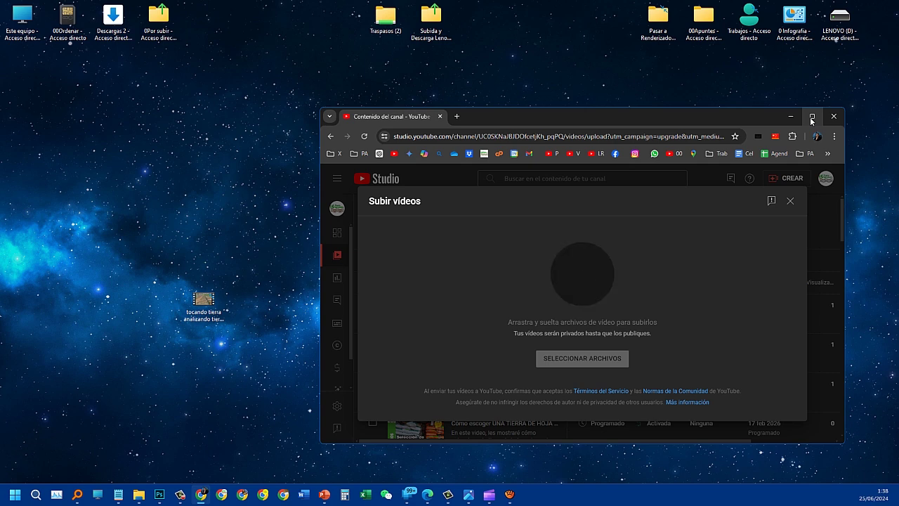
pyautogui.click(810, 117)
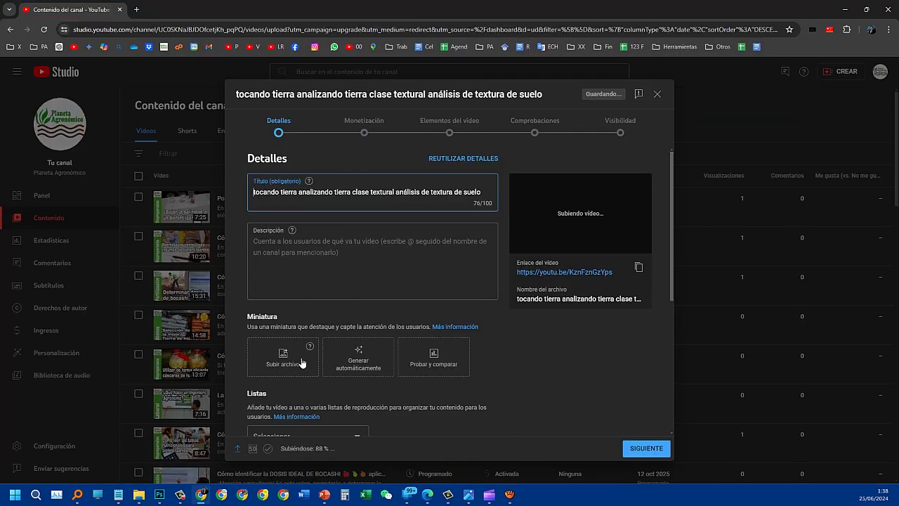
# Step: Keep the video's default details and set its monetization to Desactivada
pyautogui.click(650, 449)
pyautogui.click(361, 239)
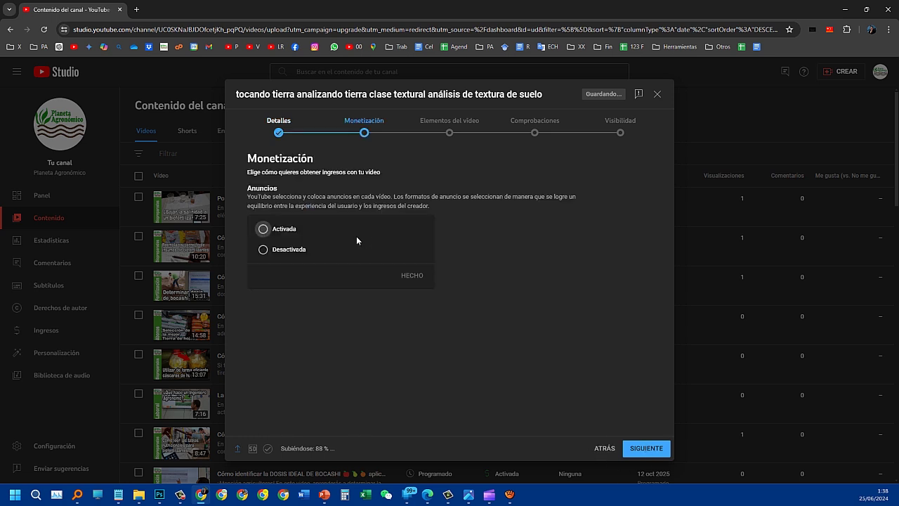
pyautogui.click(295, 250)
pyautogui.click(421, 276)
pyautogui.click(650, 449)
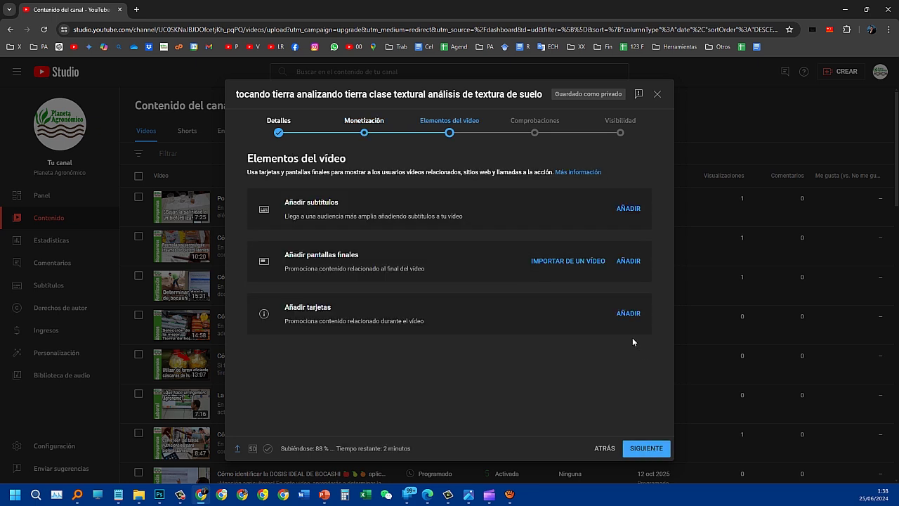
# Step: Skip the video elements and checks, save the video with Oculto visibility, and close the upload notice
pyautogui.click(646, 449)
pyautogui.click(653, 453)
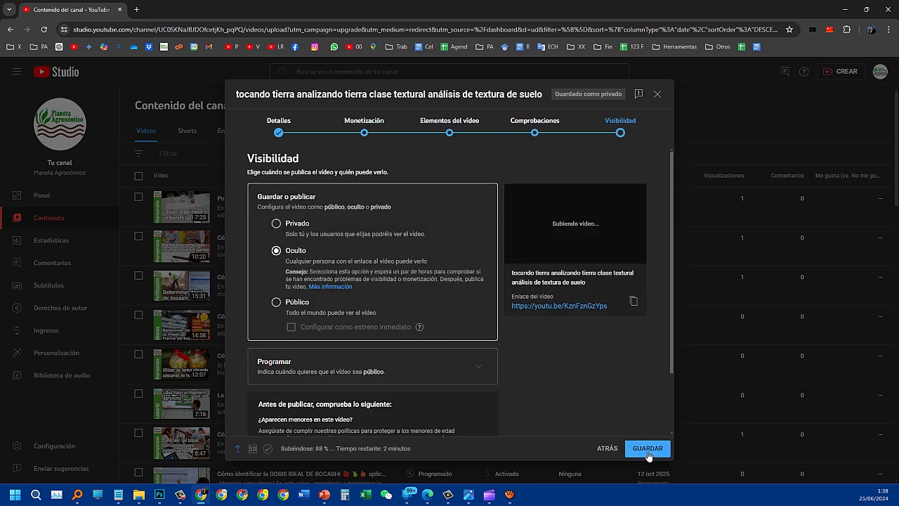
pyautogui.click(647, 449)
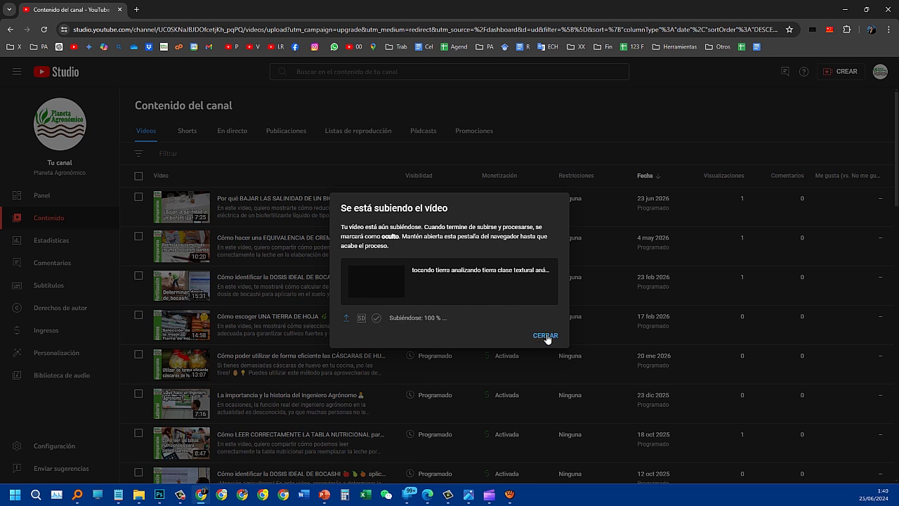
pyautogui.click(546, 336)
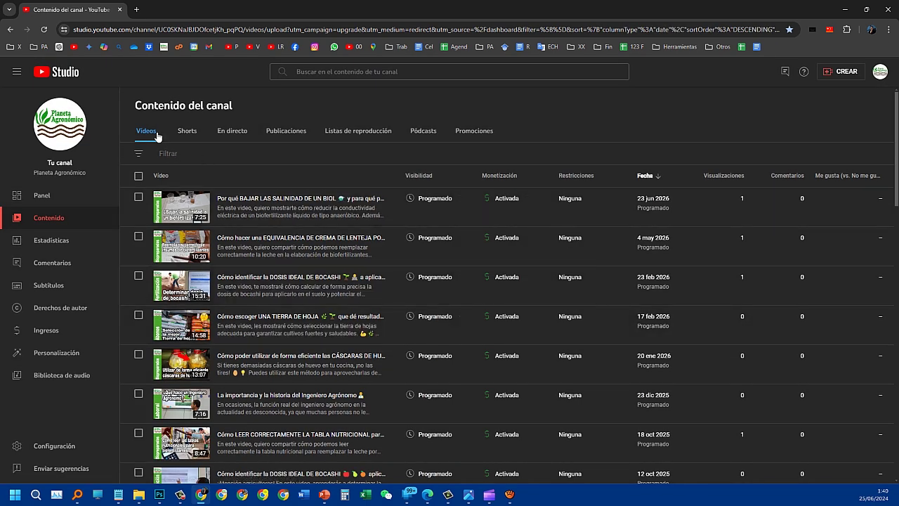
# Step: Filter the channel's videos by Oculto visibility
pyautogui.click(168, 155)
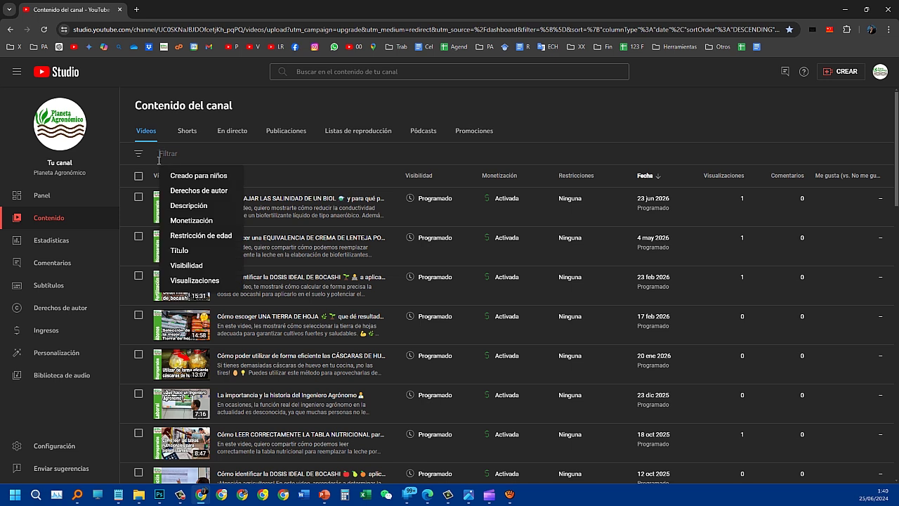
pyautogui.click(199, 264)
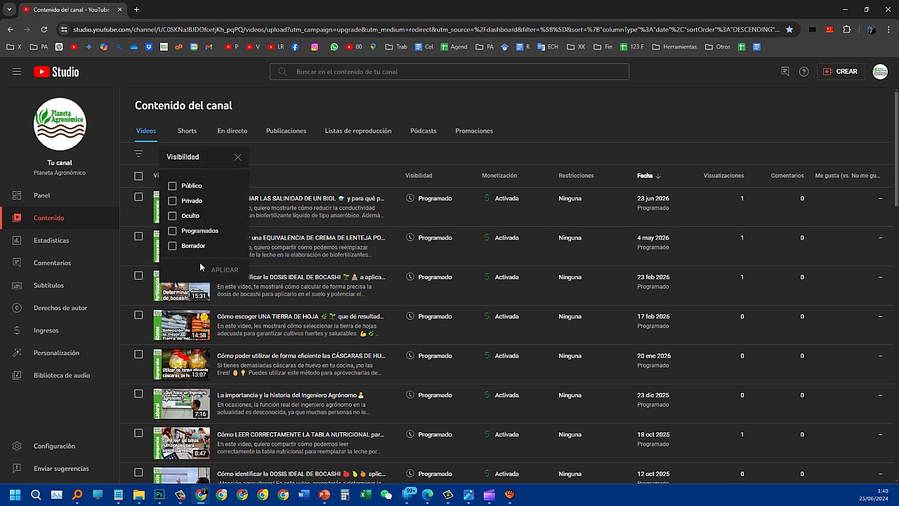
pyautogui.click(174, 215)
pyautogui.click(225, 270)
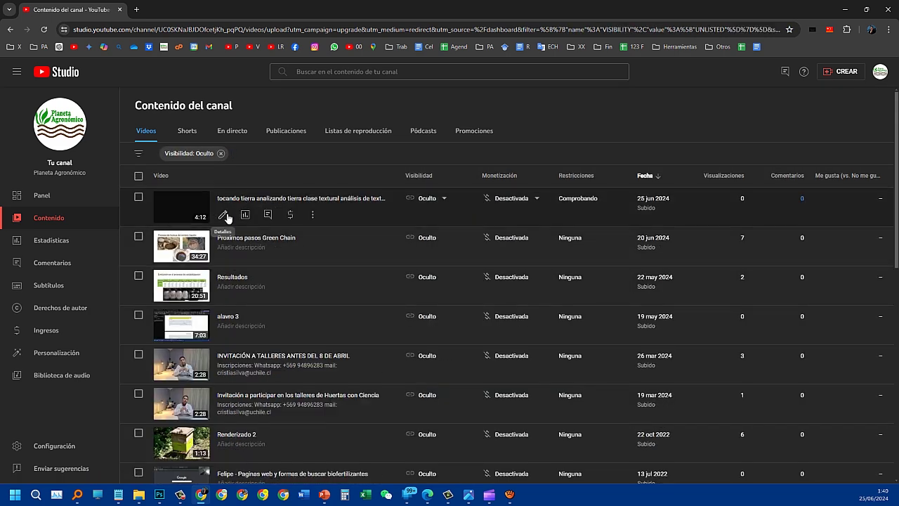
# Step: Go to the subtitles of the "tocando tierra" video and open its automatic Spanish subtitles for editing
pyautogui.click(224, 216)
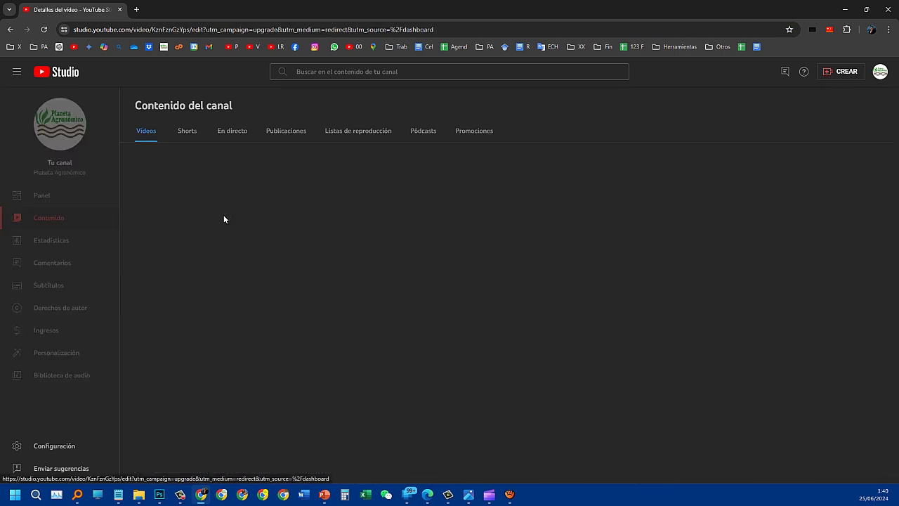
pyautogui.click(63, 312)
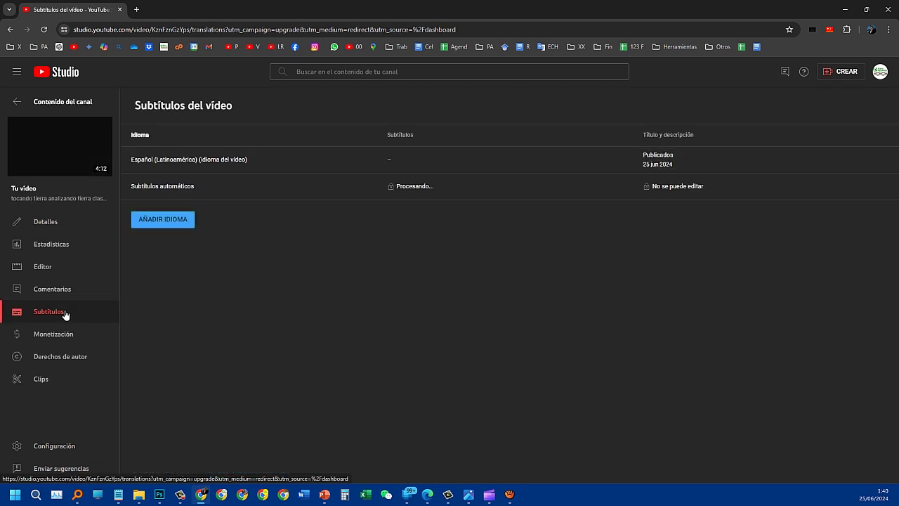
pyautogui.moveTo(402, 183)
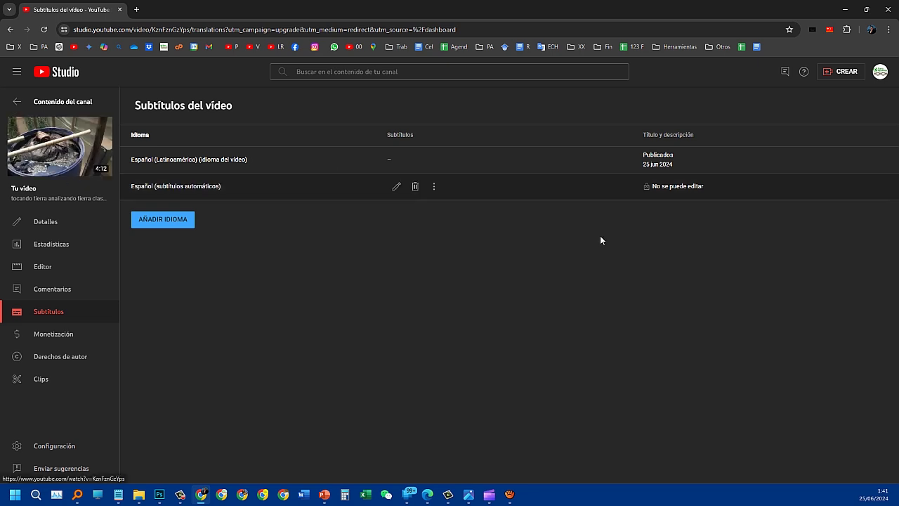
pyautogui.moveTo(403, 198)
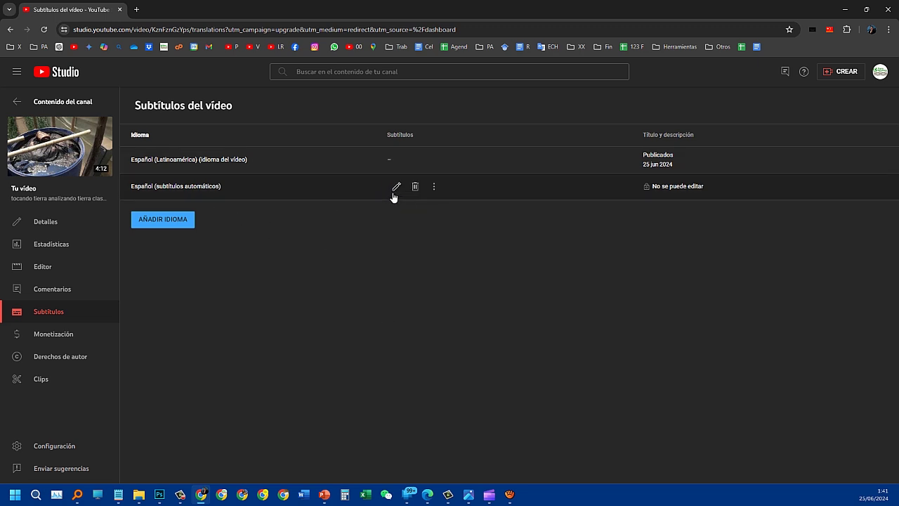
pyautogui.click(397, 187)
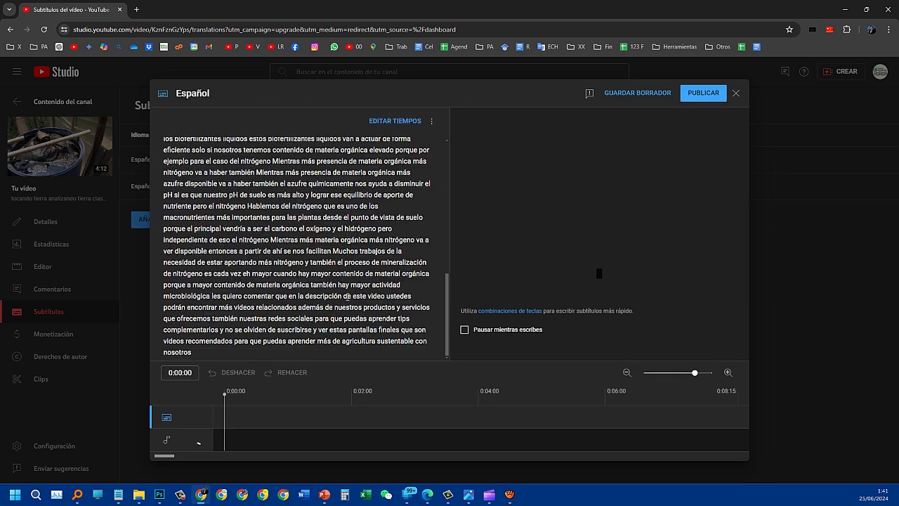
# Step: Copy the entire automatic subtitle transcript, switch to the untitled Notepad document, and paste the text there
pyautogui.scroll(5, 337, 288)
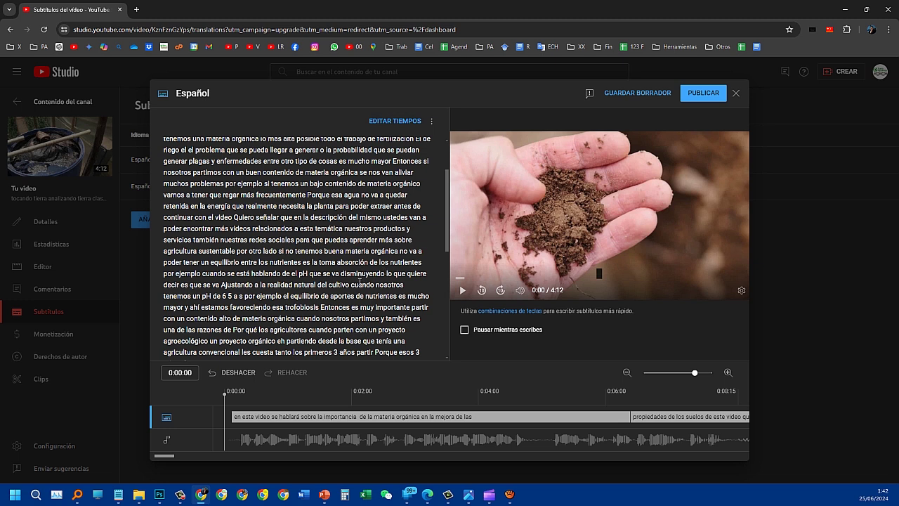
pyautogui.hotkey('ctrl', 'a')
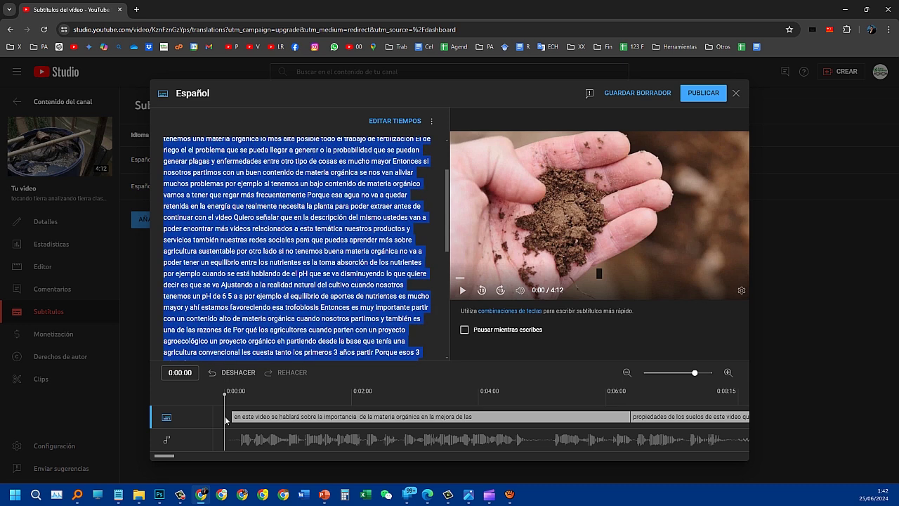
pyautogui.click(118, 494)
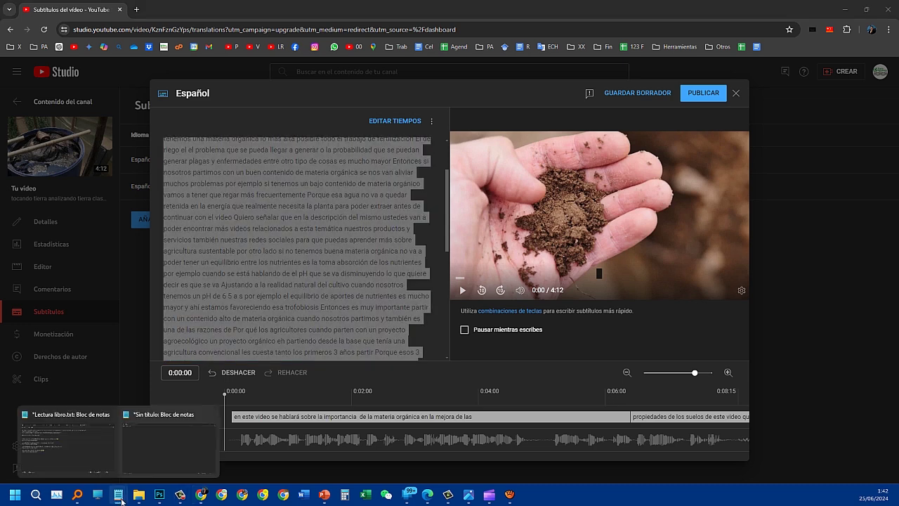
pyautogui.click(154, 456)
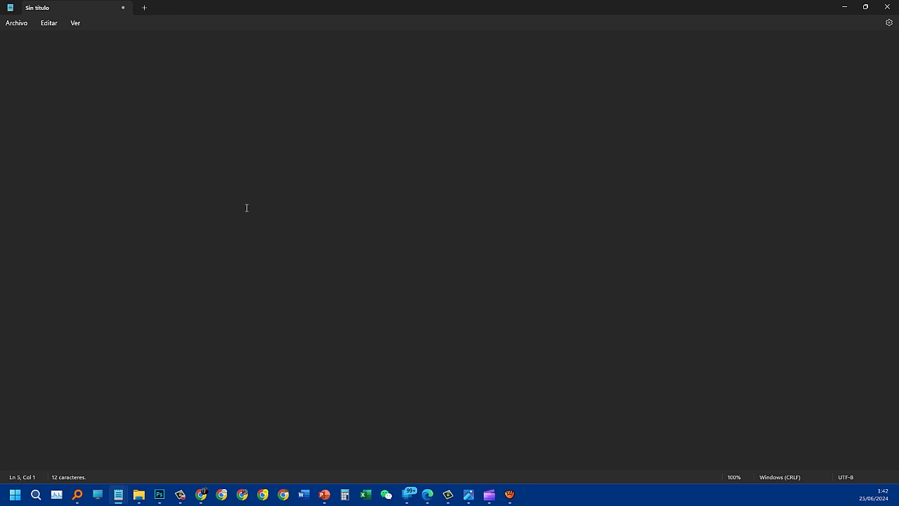
pyautogui.click(101, 51)
pyautogui.hotkey('ctrl', 'v')
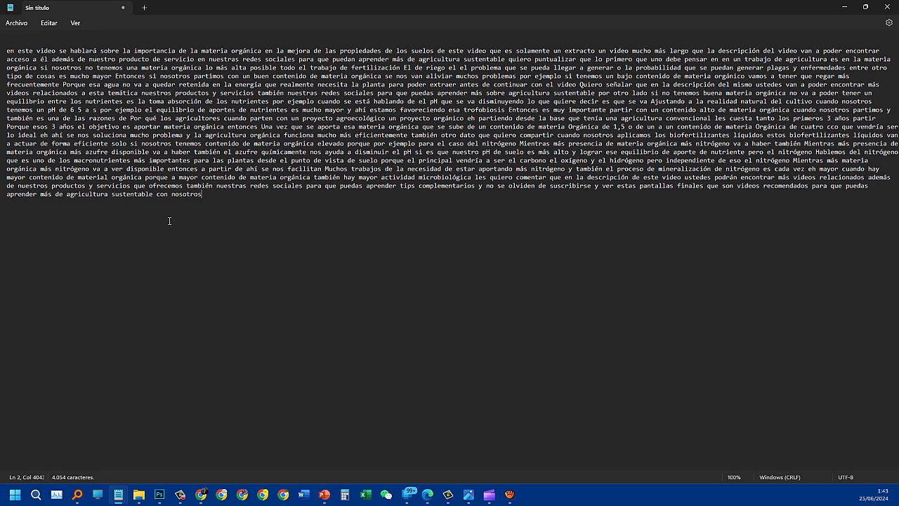
pyautogui.click(149, 161)
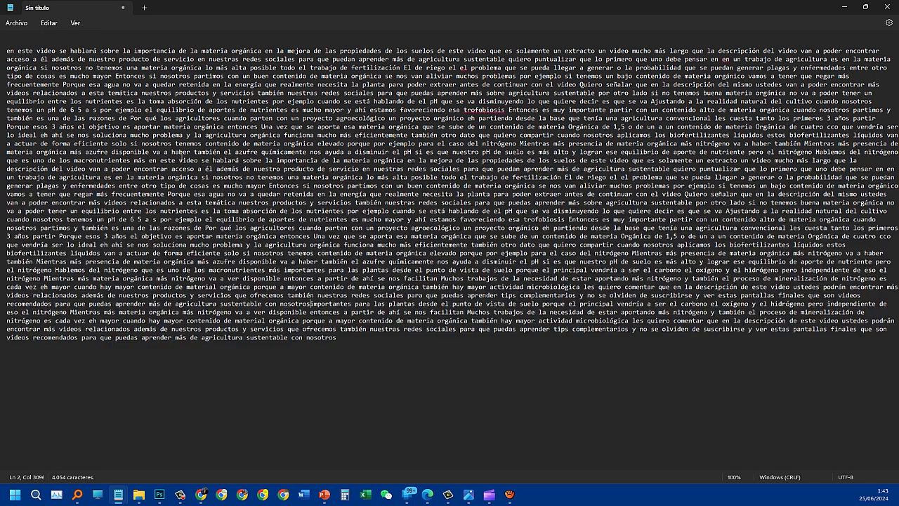